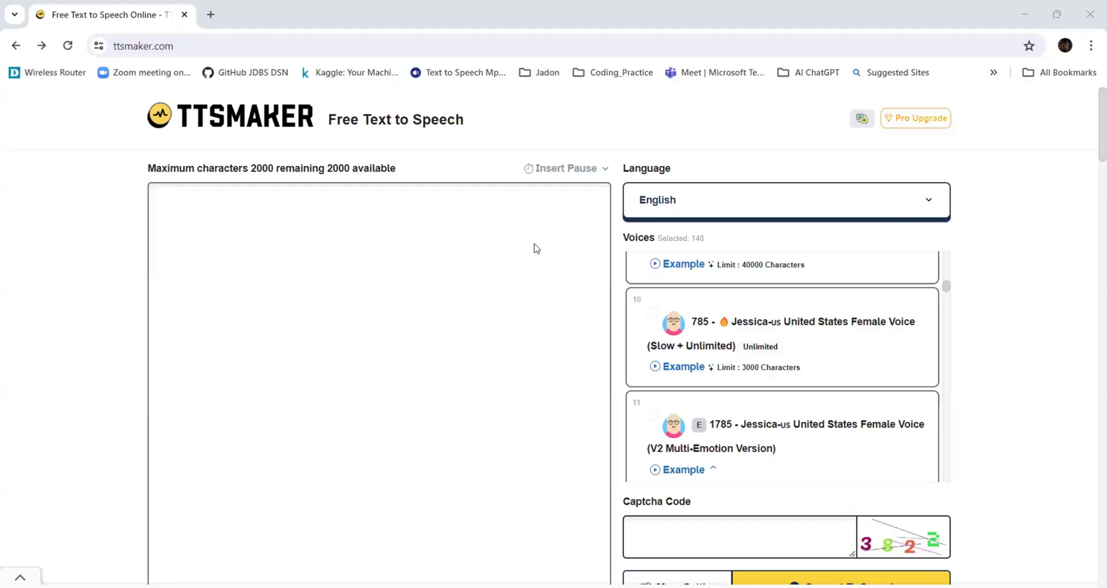
Step: Check the site's web address and browse the language list, keeping English
{"action": "left_click", "coordinate": [166, 62]}
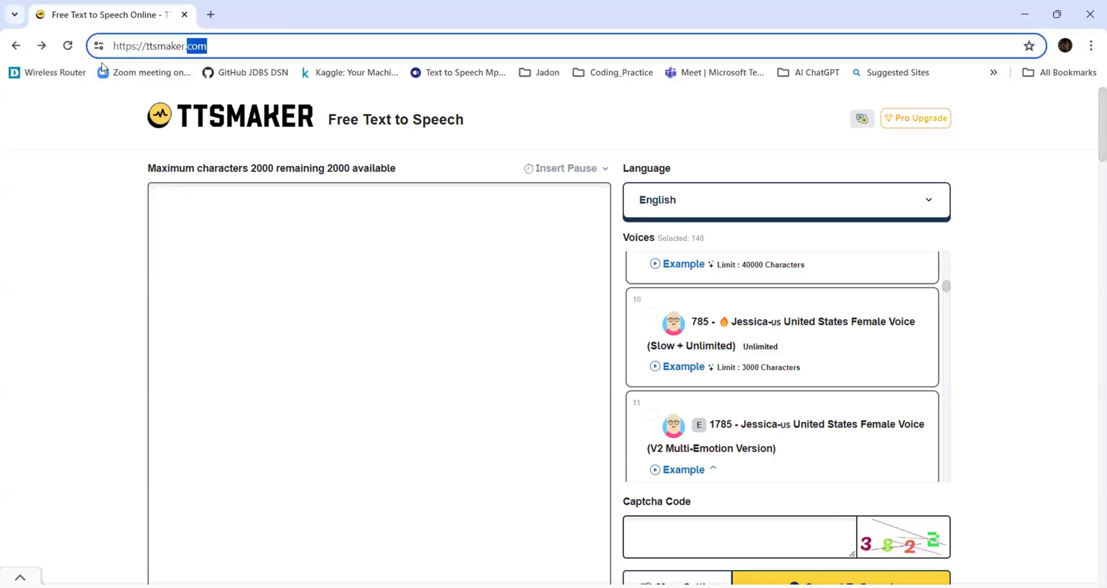
{"action": "left_click", "coordinate": [74, 114]}
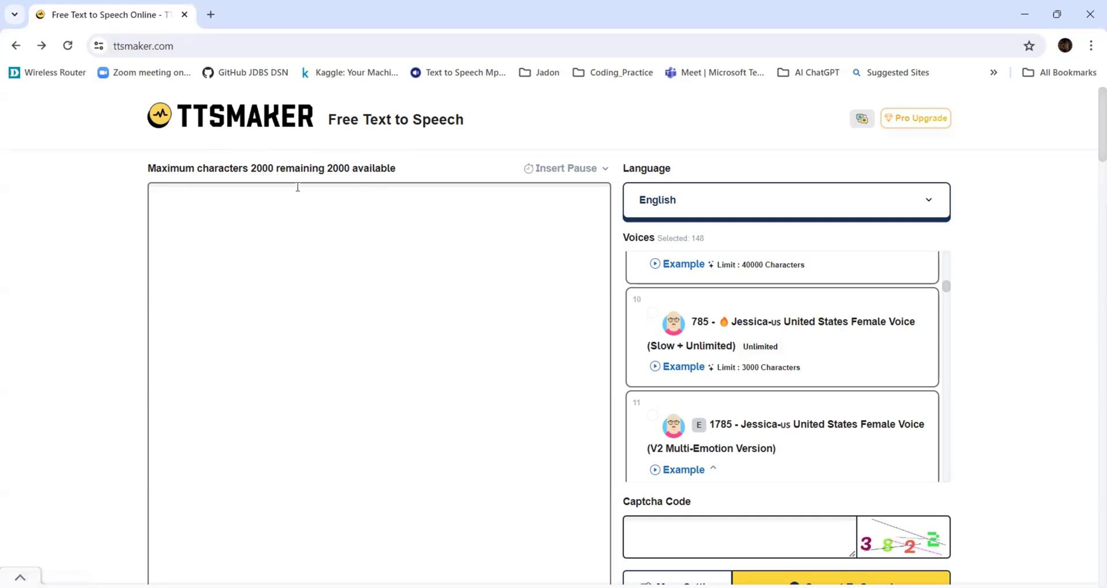
{"action": "left_click", "coordinate": [872, 213]}
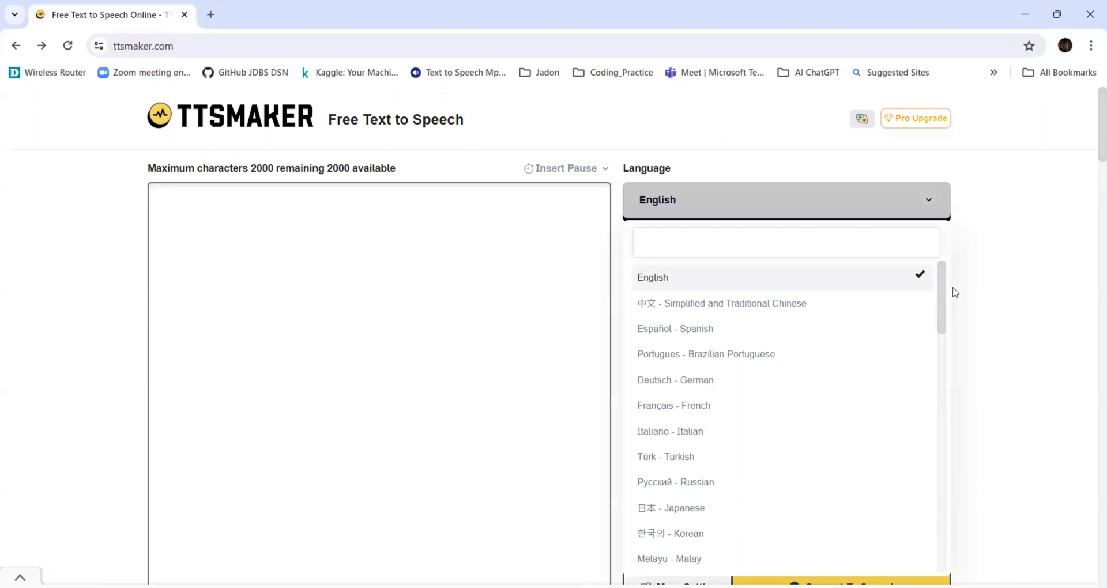
{"action": "left_click_drag", "start_coordinate": [940, 296], "coordinate": [937, 271]}
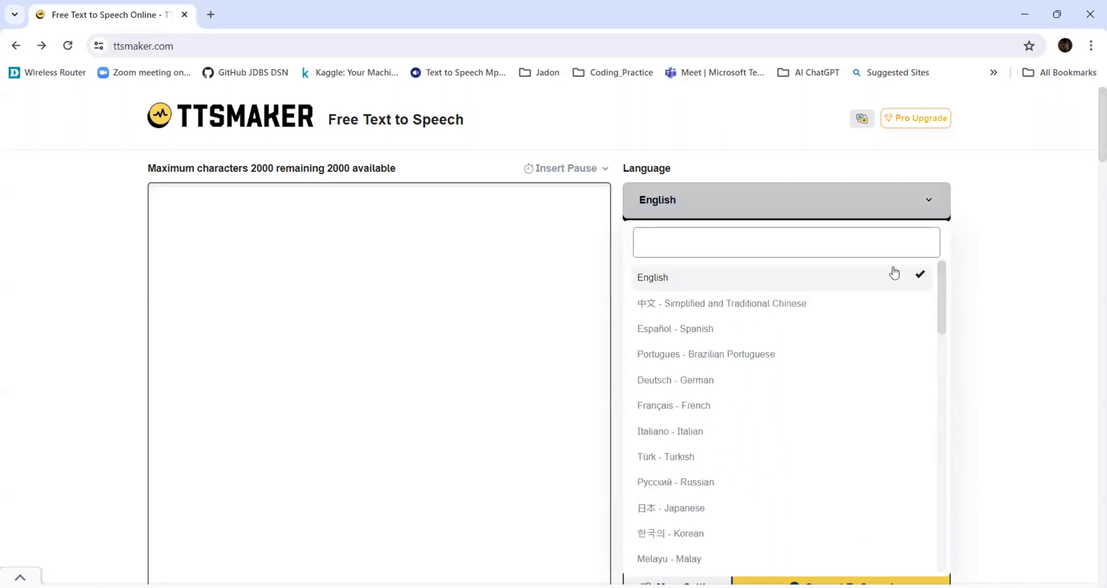
{"action": "left_click", "coordinate": [744, 282]}
Step: Scroll through the TTSMaker page to review the site information
{"action": "scroll", "coordinate": [813, 376], "scroll_direction": "down", "scroll_amount": 3}
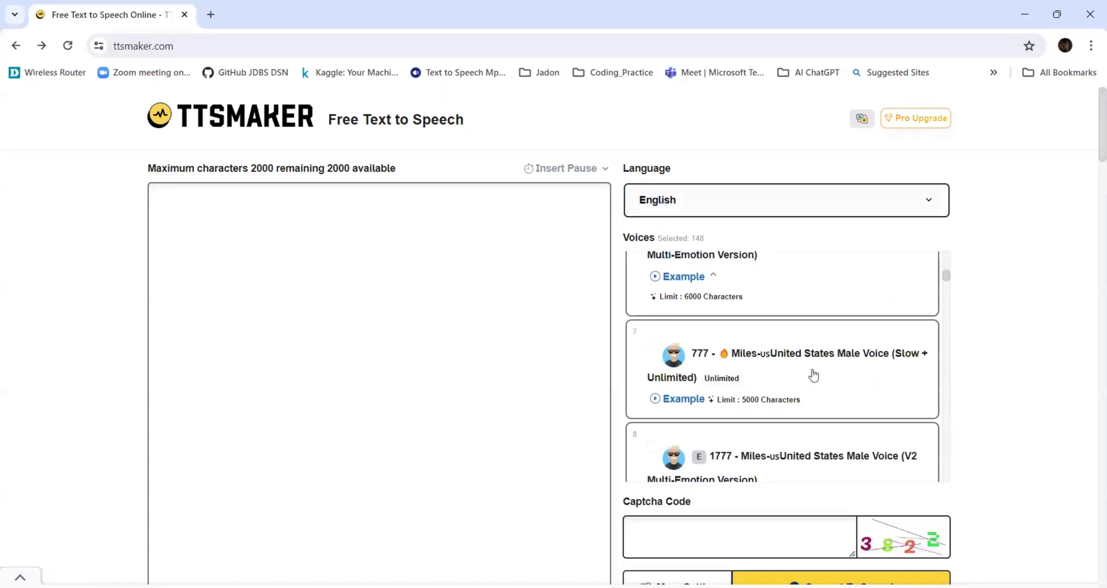
{"action": "scroll", "coordinate": [813, 376], "scroll_direction": "up", "scroll_amount": 5}
{"action": "scroll", "coordinate": [813, 374], "scroll_direction": "up", "scroll_amount": 3}
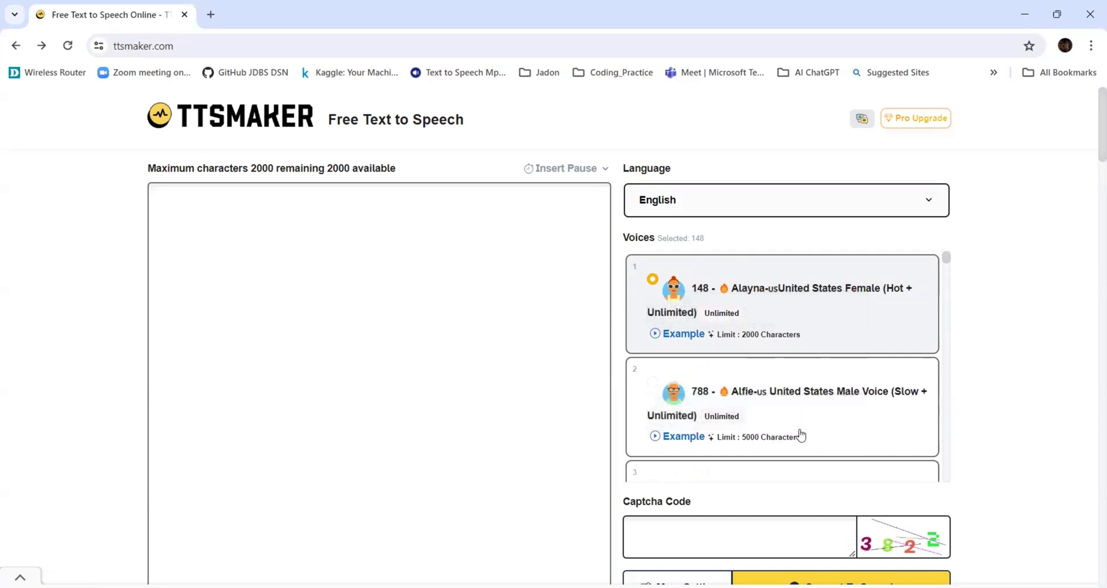
{"action": "scroll", "coordinate": [800, 435], "scroll_direction": "down", "scroll_amount": 3}
{"action": "scroll", "coordinate": [809, 403], "scroll_direction": "up", "scroll_amount": 2}
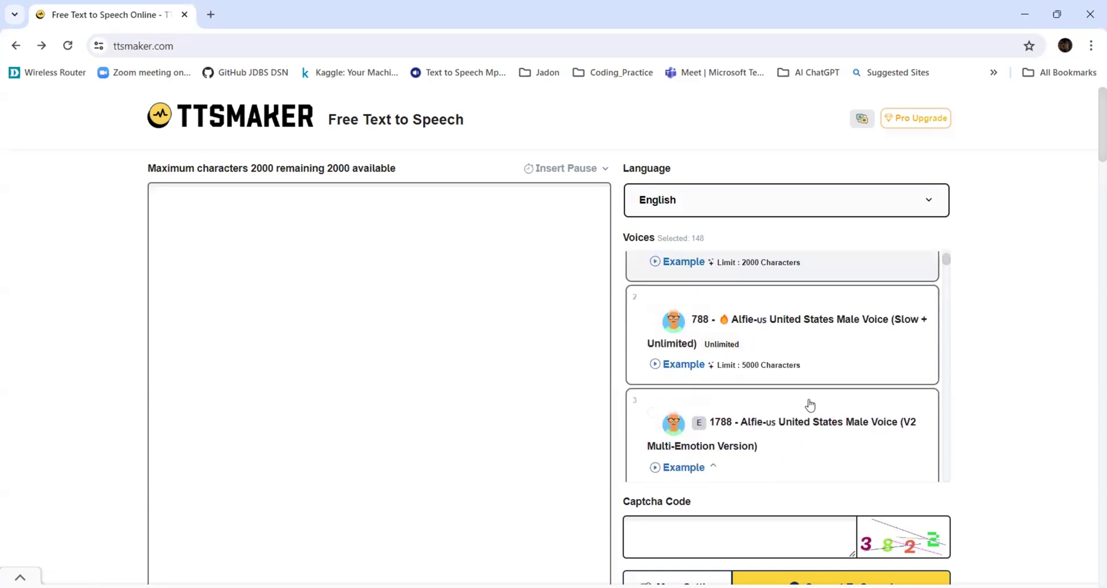
{"action": "scroll", "coordinate": [809, 404], "scroll_direction": "down", "scroll_amount": 2}
{"action": "scroll", "coordinate": [808, 403], "scroll_direction": "down", "scroll_amount": 2}
{"action": "scroll", "coordinate": [794, 398], "scroll_direction": "down", "scroll_amount": 3}
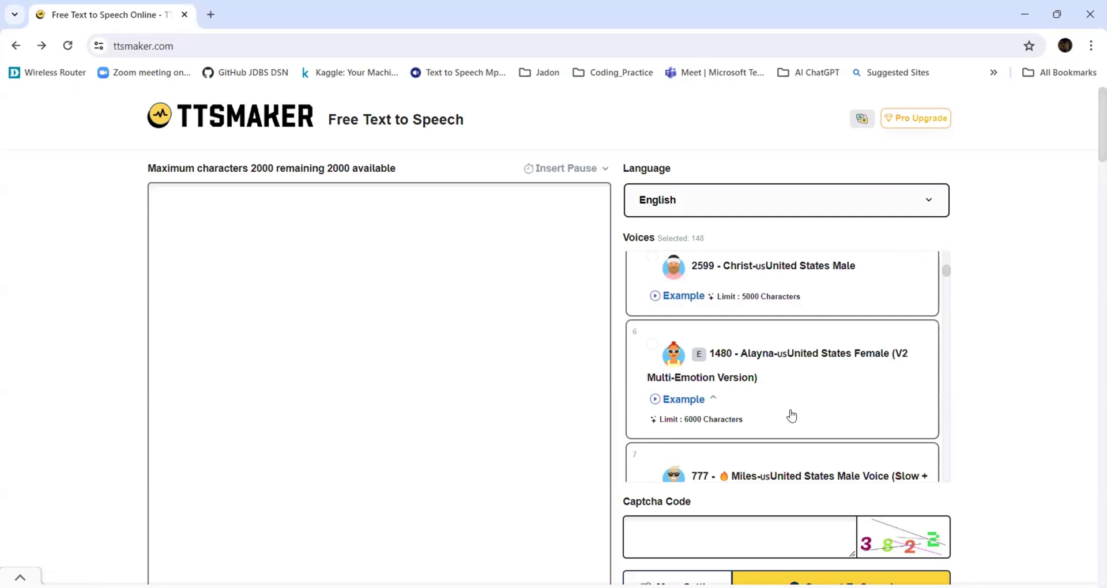
{"action": "scroll", "coordinate": [791, 415], "scroll_direction": "down", "scroll_amount": 2}
{"action": "scroll", "coordinate": [791, 410], "scroll_direction": "down", "scroll_amount": 1}
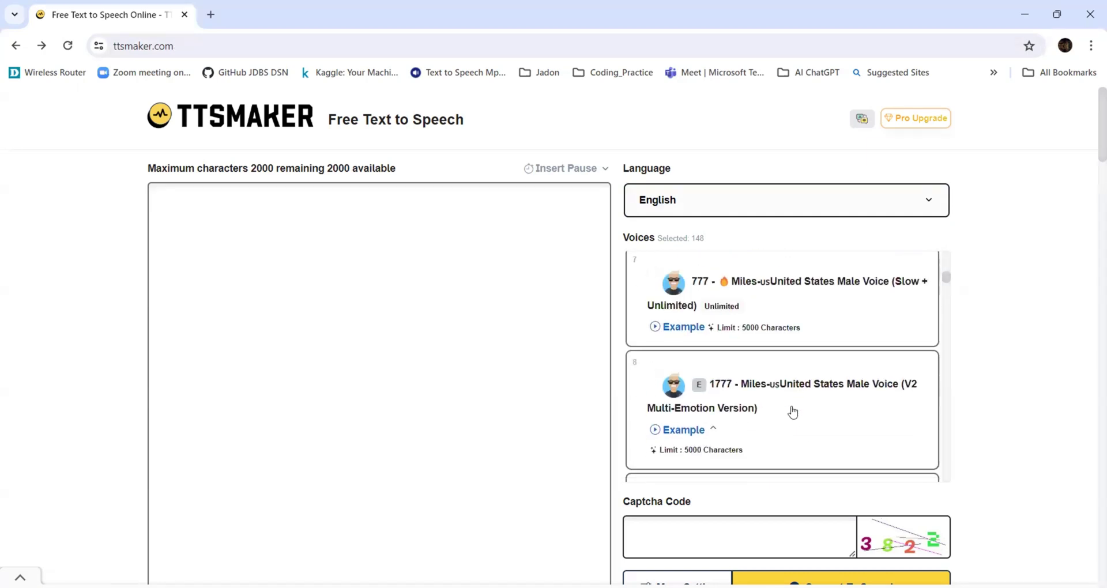
{"action": "scroll", "coordinate": [791, 415], "scroll_direction": "up", "scroll_amount": 1}
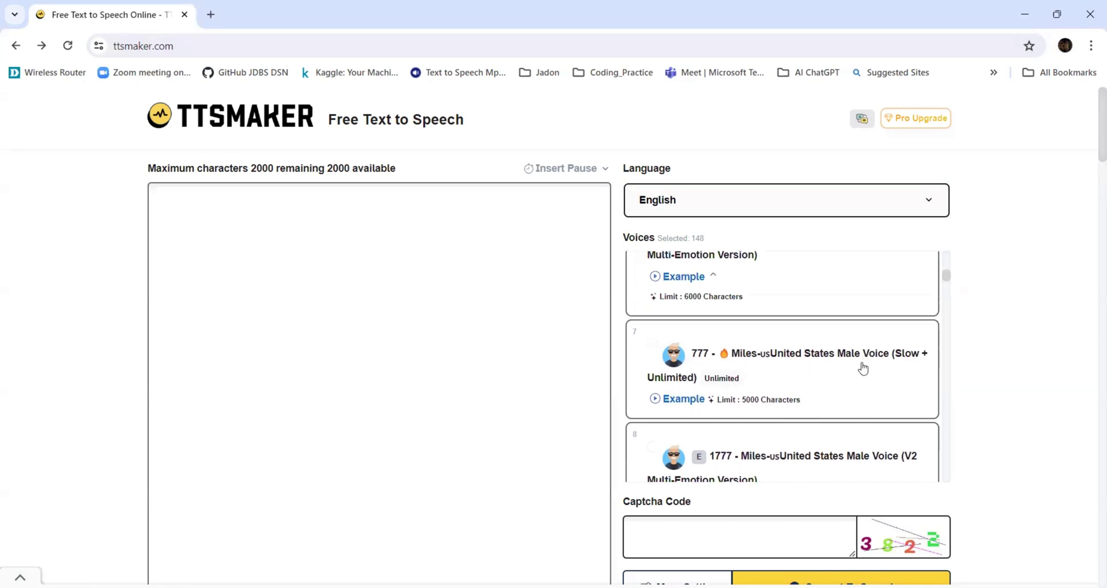
{"action": "scroll", "coordinate": [804, 398], "scroll_direction": "down", "scroll_amount": 2}
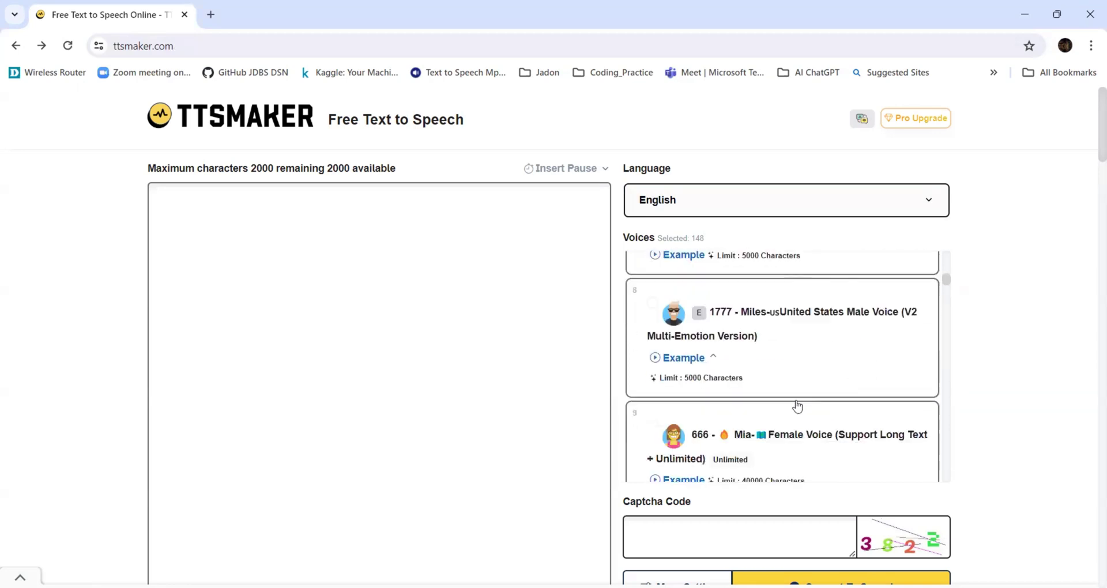
{"action": "scroll", "coordinate": [796, 407], "scroll_direction": "down", "scroll_amount": 3}
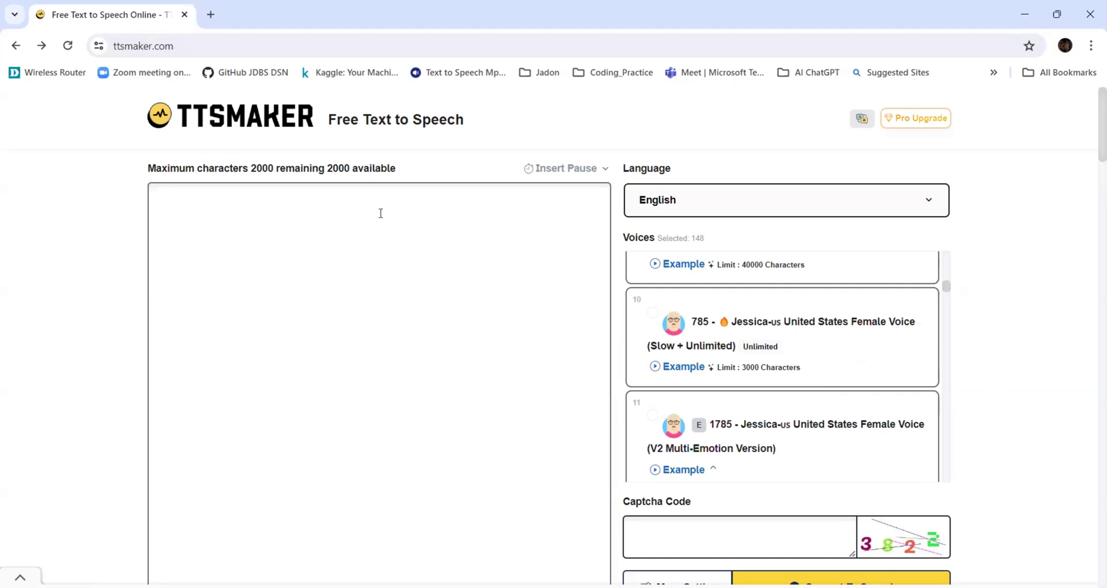
Step: Paste the paragraph about AI and layoffs into the empty text box
{"action": "left_click", "coordinate": [275, 201]}
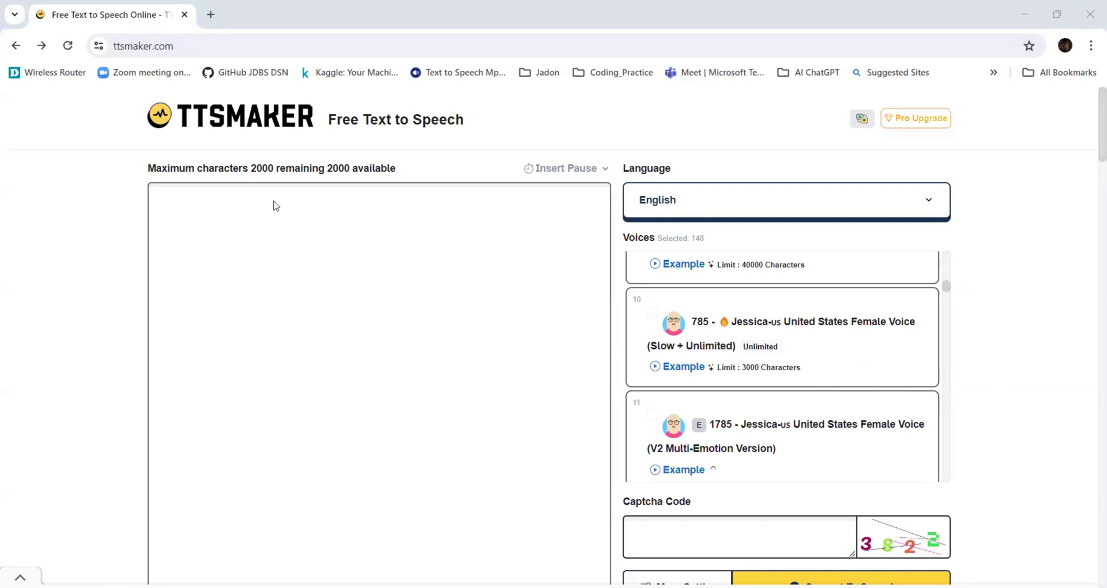
{"action": "left_click", "coordinate": [276, 205]}
{"action": "type", "text": "As you all aware that AI is taking over the world. In such a short span of time, we have seen so many layoffs, millions of jobs replaced by AI, and whatnot. You don't want to get affected by this recession wave, right?"}
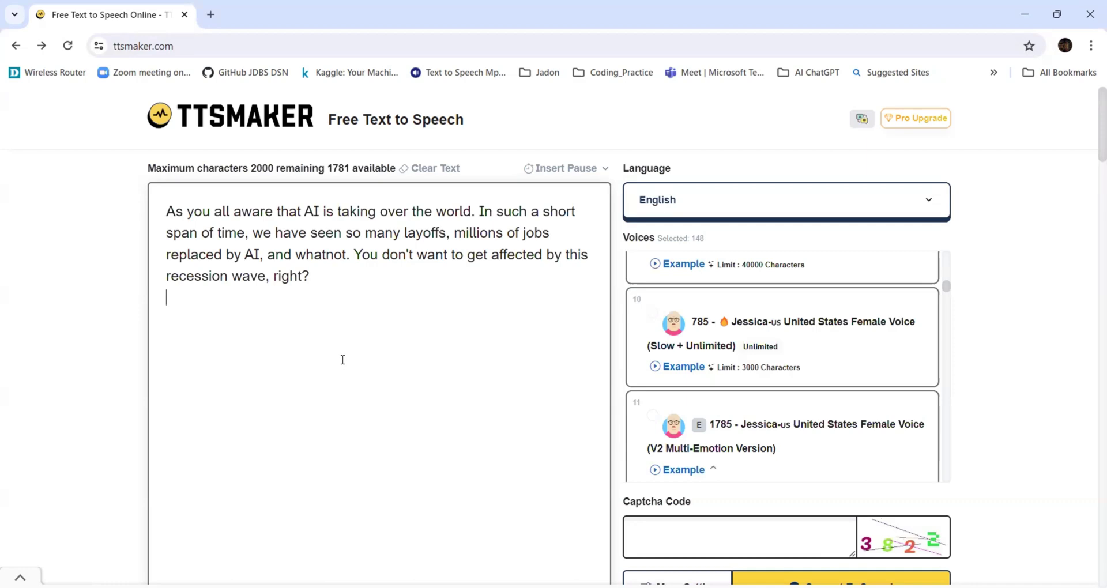
Step: Enter captcha code 3822 and expand the More Setting options
{"action": "left_click", "coordinate": [731, 546]}
{"action": "scroll", "coordinate": [738, 536], "scroll_direction": "down", "scroll_amount": 3}
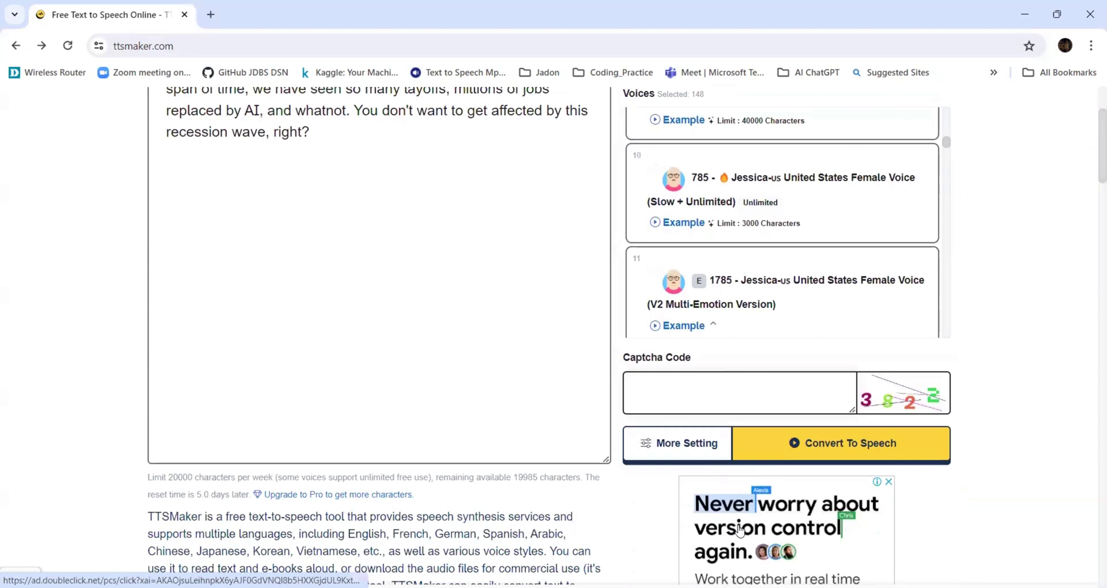
{"action": "type", "text": "3"}
{"action": "type", "text": "822"}
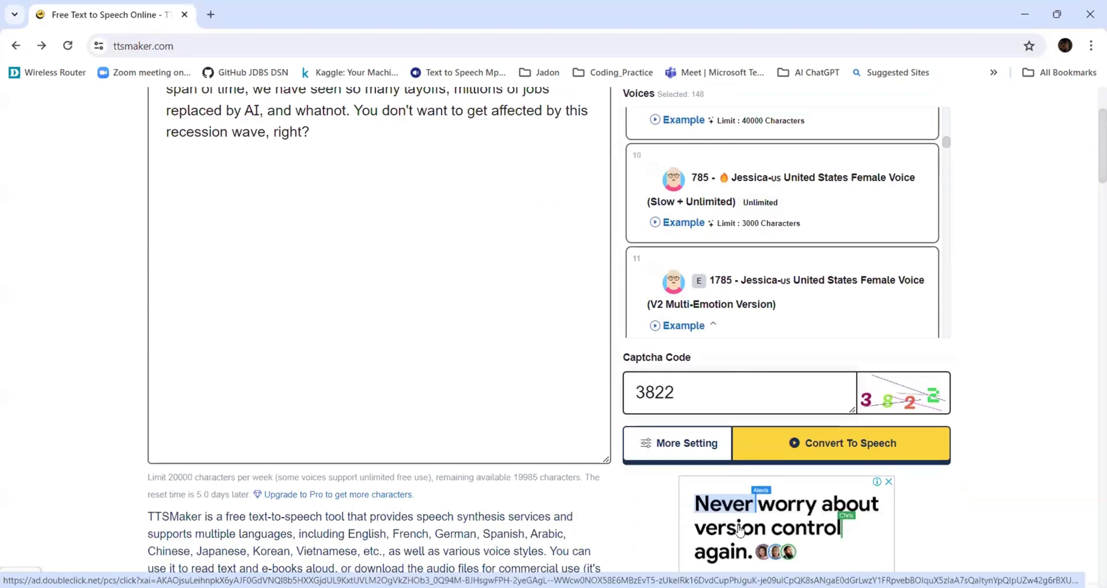
{"action": "left_click", "coordinate": [680, 446]}
{"action": "scroll", "coordinate": [719, 426], "scroll_direction": "down", "scroll_amount": 3}
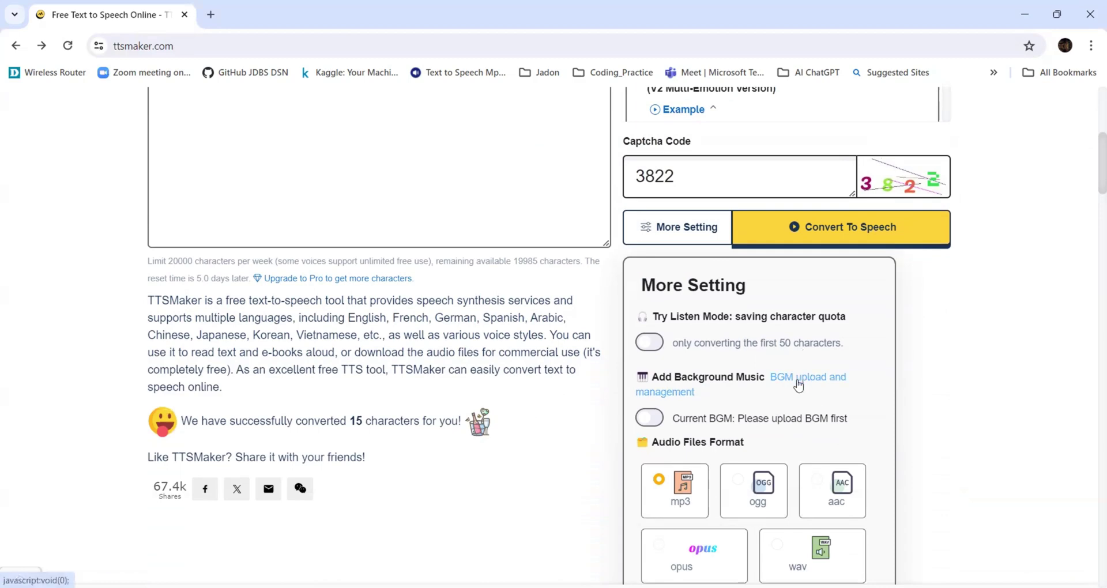
{"action": "scroll", "coordinate": [798, 385], "scroll_direction": "down", "scroll_amount": 2}
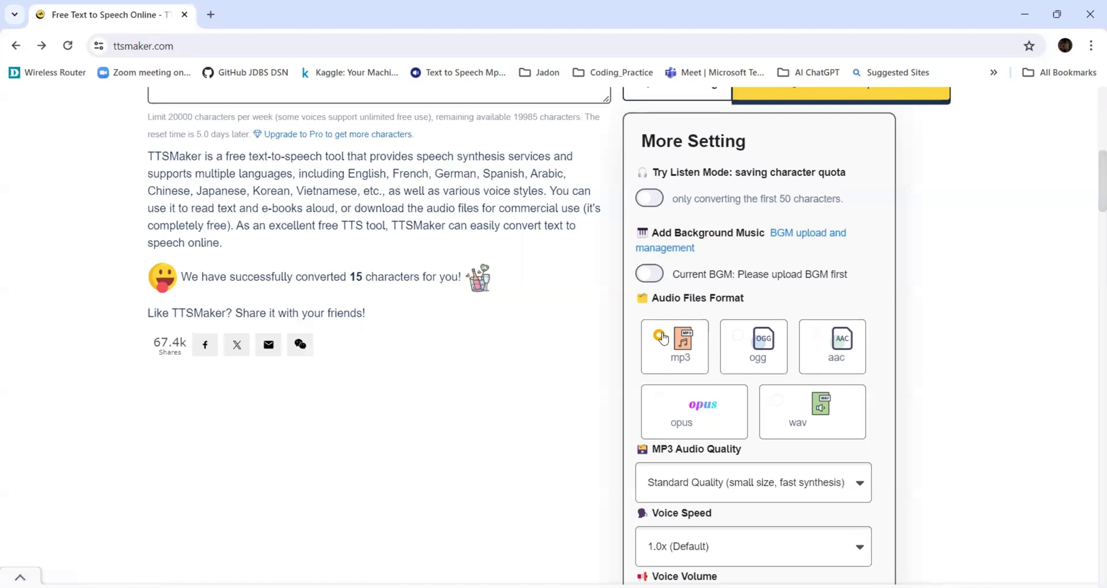
{"action": "scroll", "coordinate": [673, 346], "scroll_direction": "down", "scroll_amount": 2}
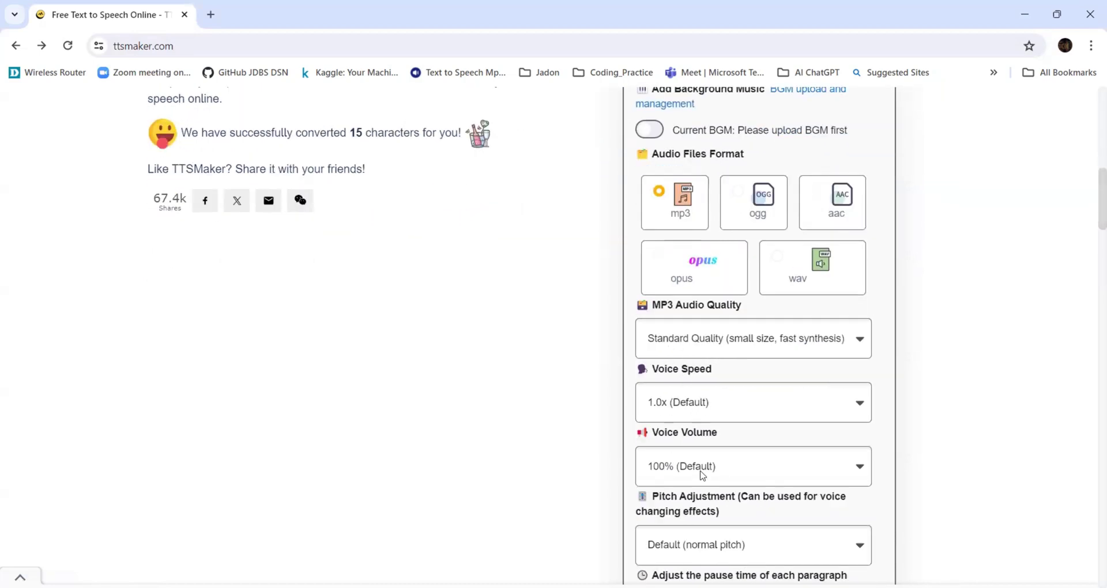
{"action": "scroll", "coordinate": [702, 471], "scroll_direction": "down", "scroll_amount": 2}
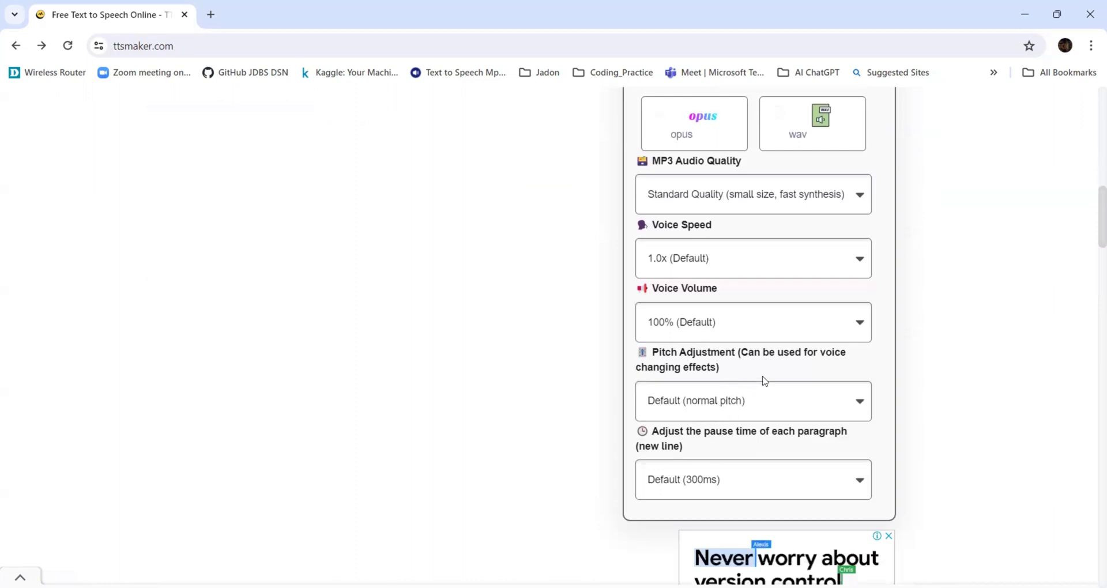
{"action": "left_click", "coordinate": [763, 410]}
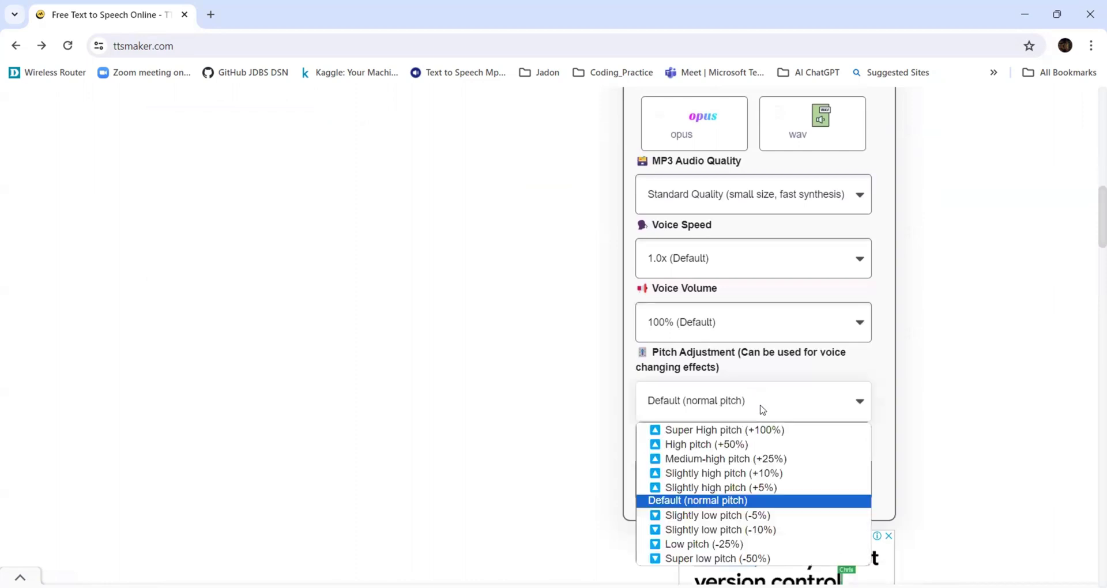
{"action": "left_click", "coordinate": [729, 501]}
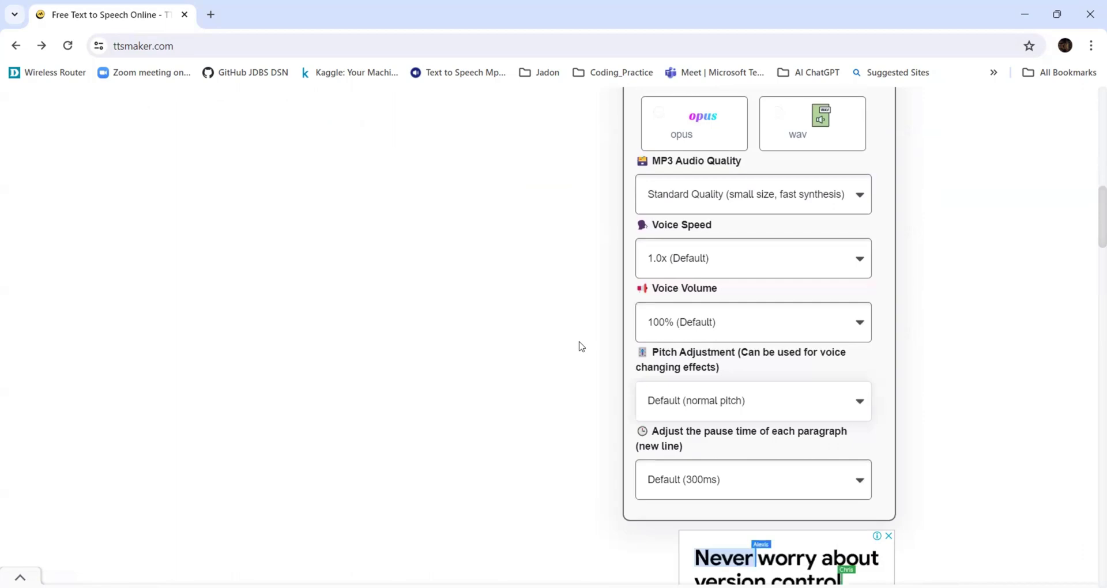
{"action": "scroll", "coordinate": [581, 346], "scroll_direction": "up", "scroll_amount": 10}
{"action": "scroll", "coordinate": [581, 347], "scroll_direction": "up", "scroll_amount": 3}
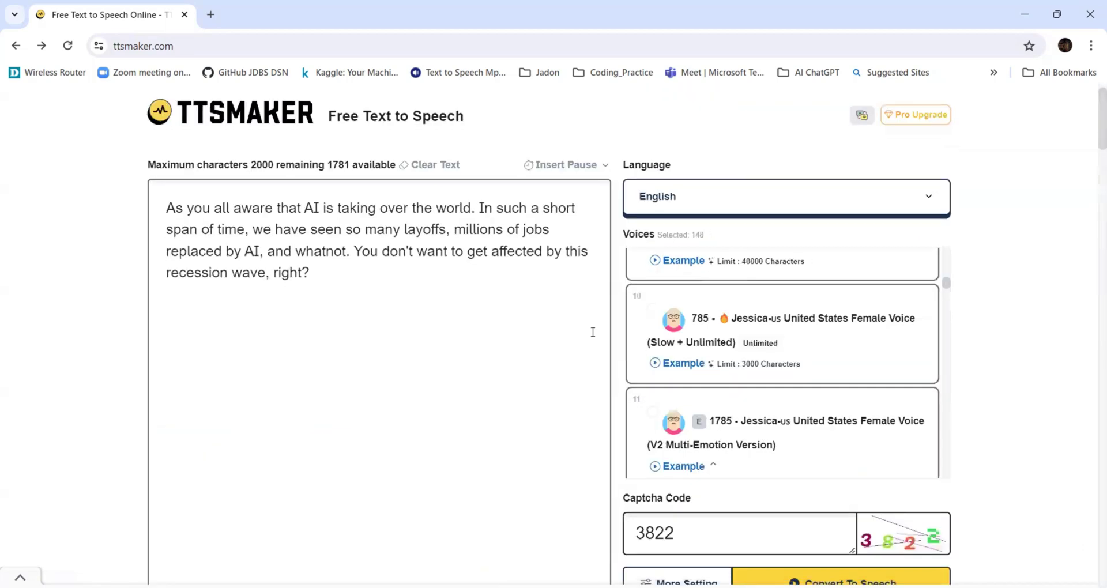
{"action": "scroll", "coordinate": [592, 332], "scroll_direction": "down", "scroll_amount": 2}
{"action": "scroll", "coordinate": [691, 369], "scroll_direction": "up", "scroll_amount": 2}
{"action": "scroll", "coordinate": [793, 400], "scroll_direction": "up", "scroll_amount": 6}
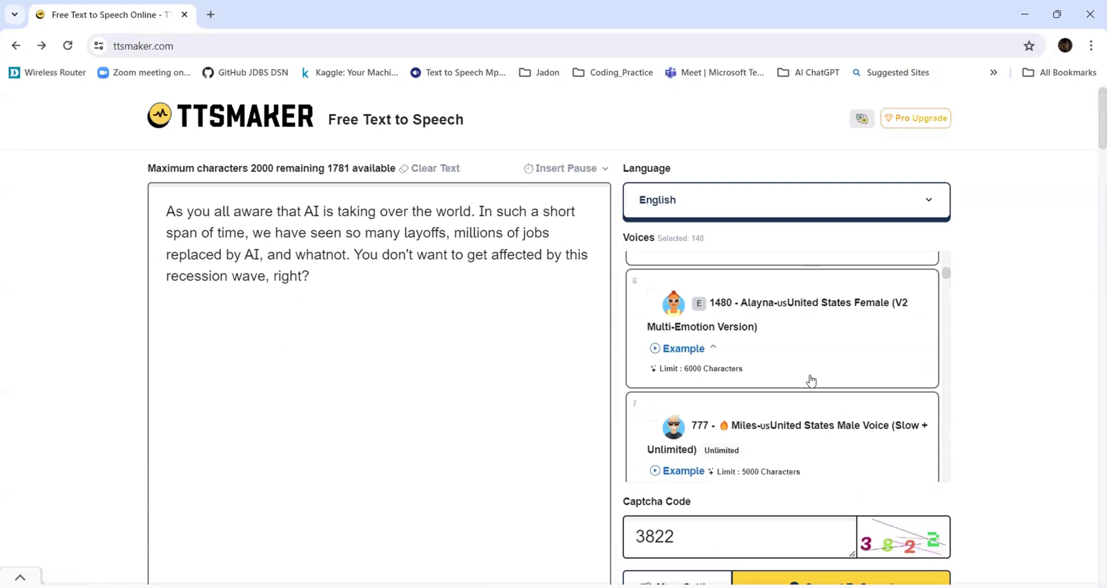
Step: Pick voice 1480 Alayna (V2 Multi-Emotion) and convert the layoffs paragraph into a 15-second clip
{"action": "left_click", "coordinate": [678, 327]}
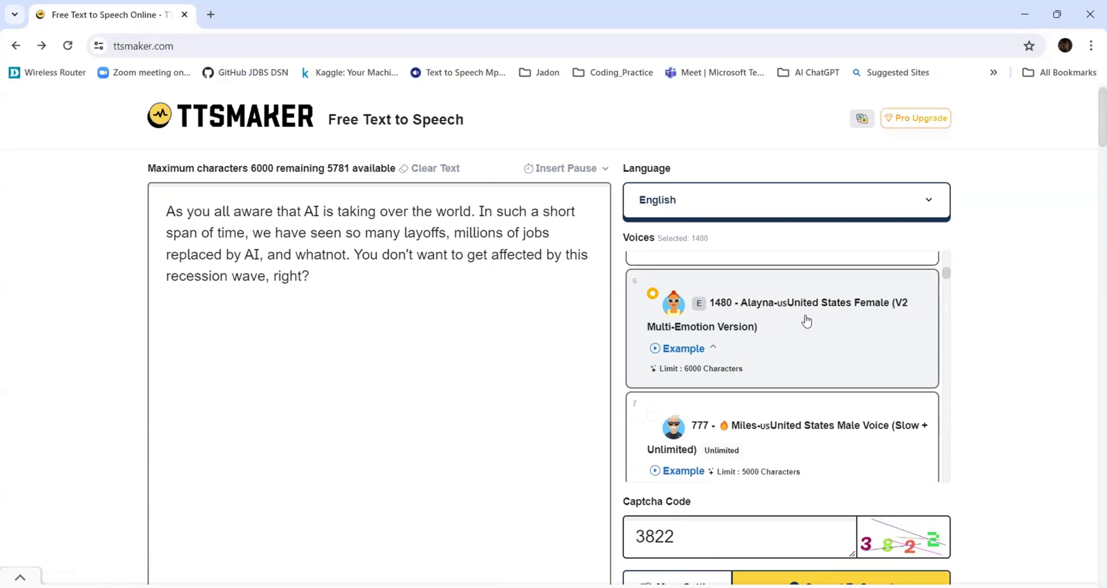
{"action": "scroll", "coordinate": [805, 321], "scroll_direction": "down", "scroll_amount": 2}
{"action": "scroll", "coordinate": [488, 271], "scroll_direction": "down", "scroll_amount": 4}
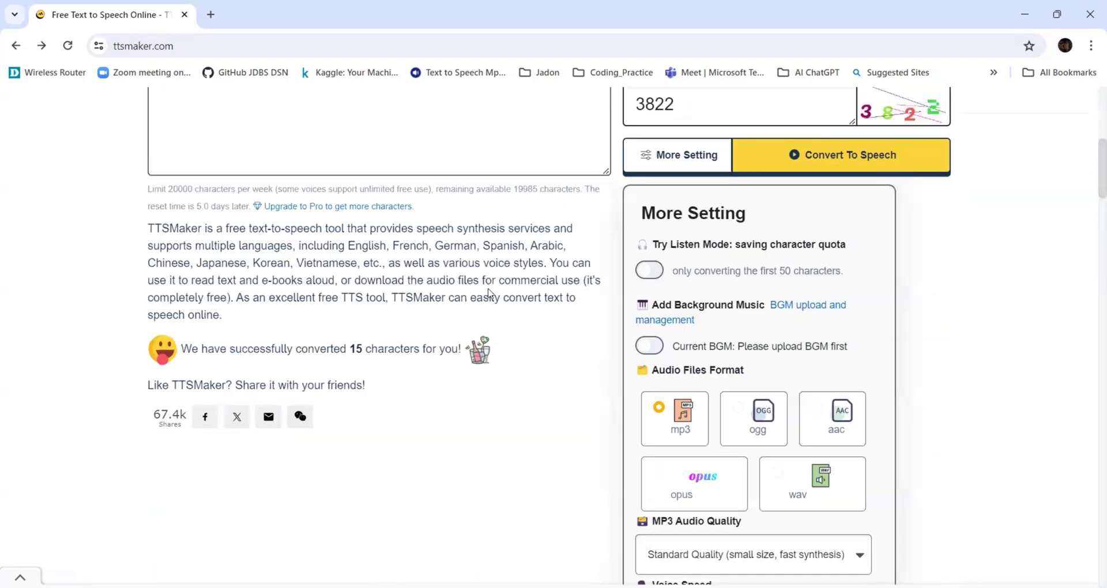
{"action": "scroll", "coordinate": [489, 293], "scroll_direction": "up", "scroll_amount": 2}
{"action": "left_click", "coordinate": [827, 300]}
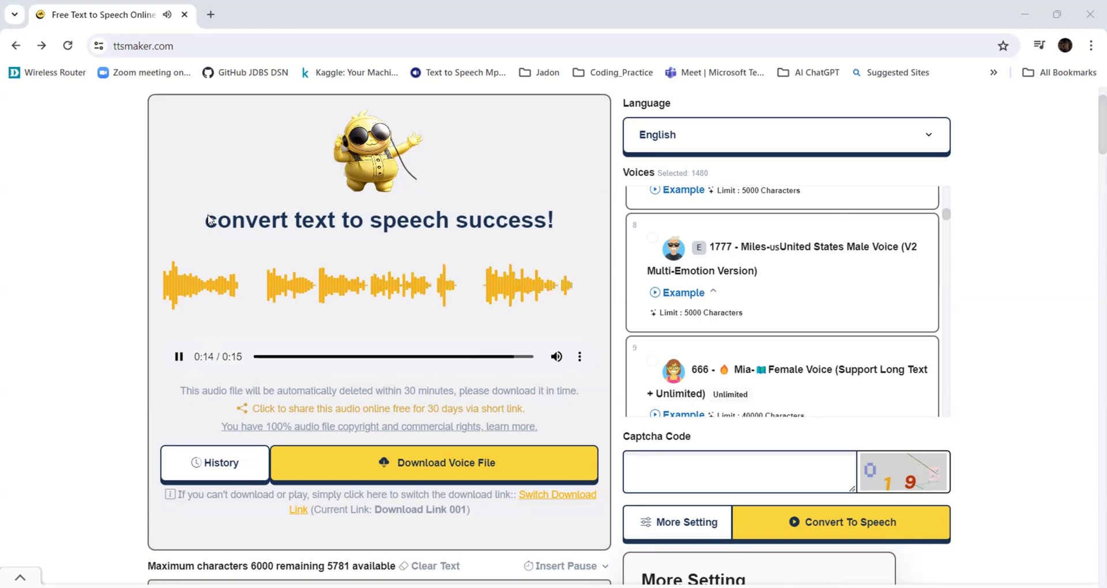
Step: Replay the 15-second AI-layoffs clip from the beginning
{"action": "left_click", "coordinate": [179, 356]}
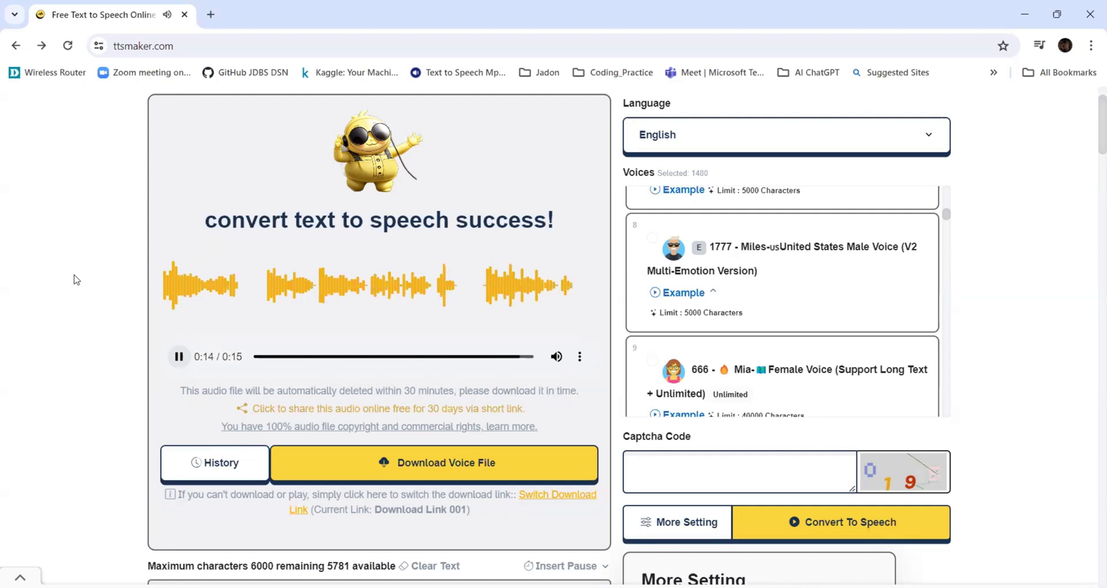
{"action": "scroll", "coordinate": [75, 280], "scroll_direction": "down", "scroll_amount": 3}
{"action": "scroll", "coordinate": [75, 280], "scroll_direction": "down", "scroll_amount": 3}
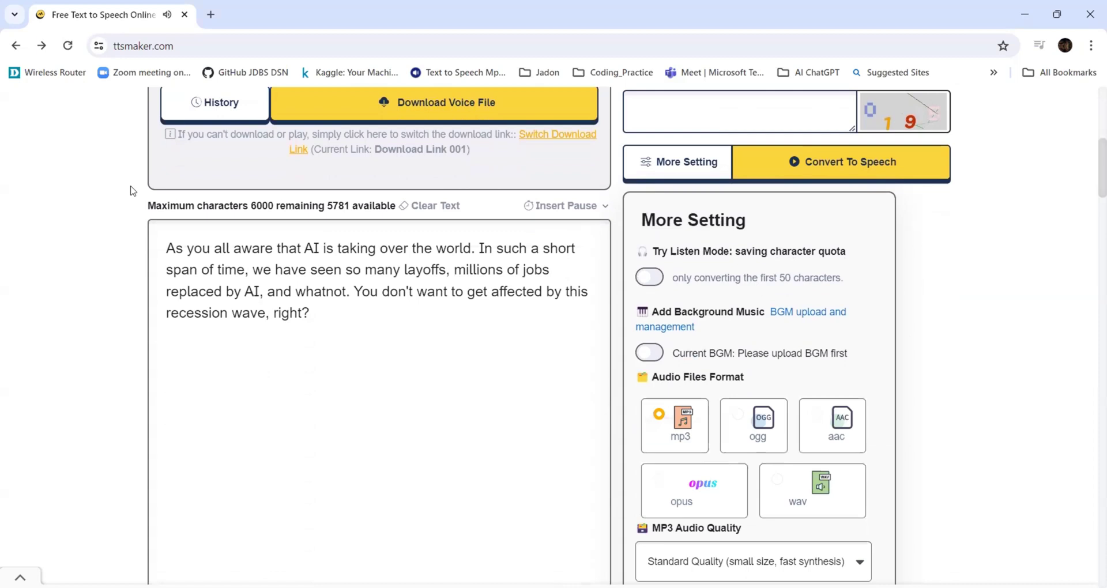
Step: Clear the text box and paste "Well, AI won't replace you, but the person using AI will."
{"action": "left_click", "coordinate": [430, 206]}
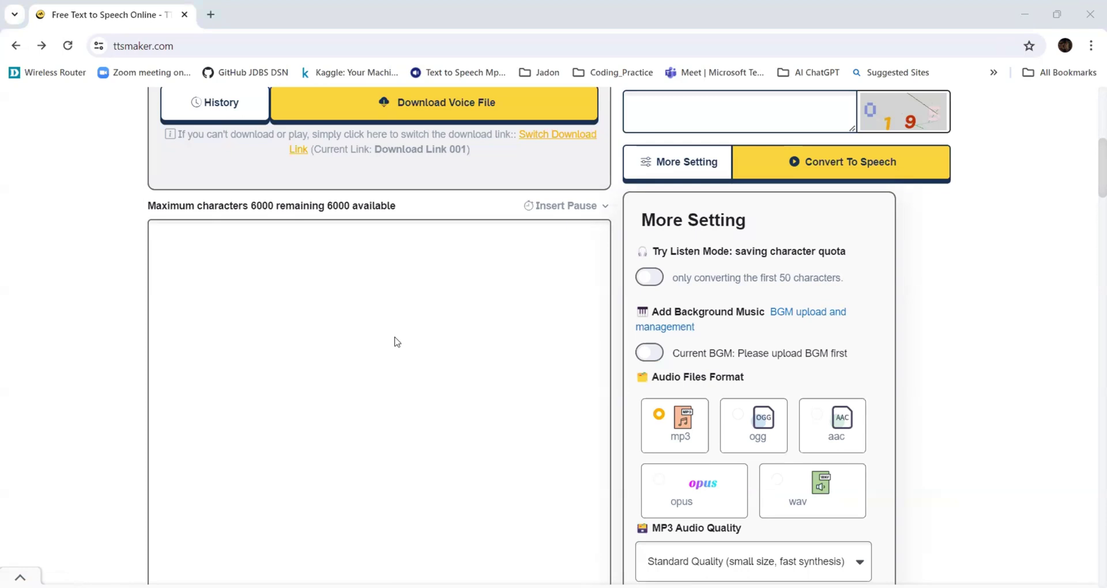
{"action": "left_click", "coordinate": [397, 341]}
{"action": "type", "text": "Well, AI won't replace you, but the person using AI will."}
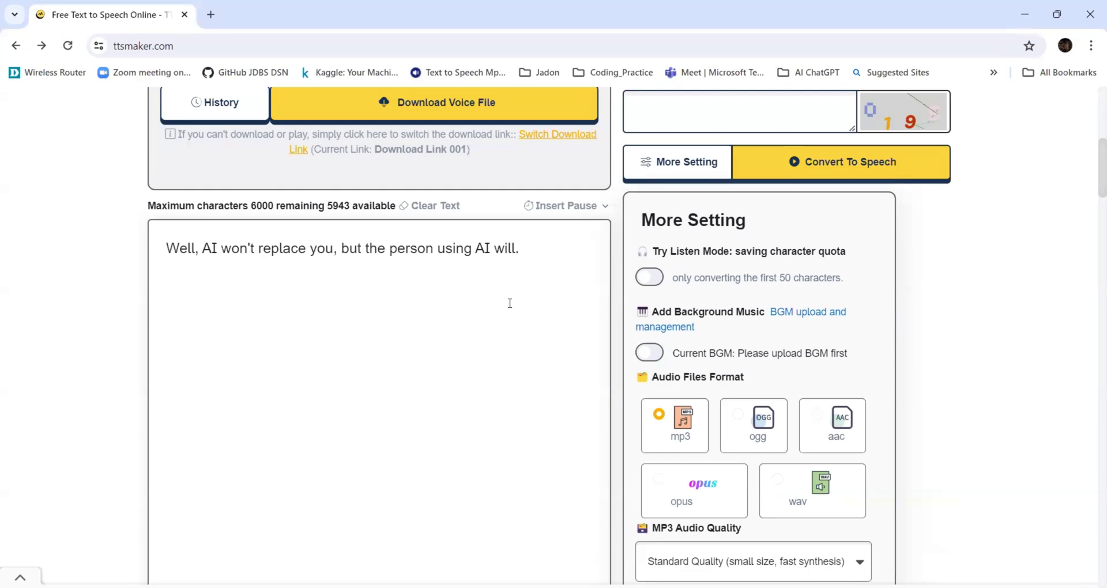
{"action": "scroll", "coordinate": [718, 296], "scroll_direction": "up", "scroll_amount": 5}
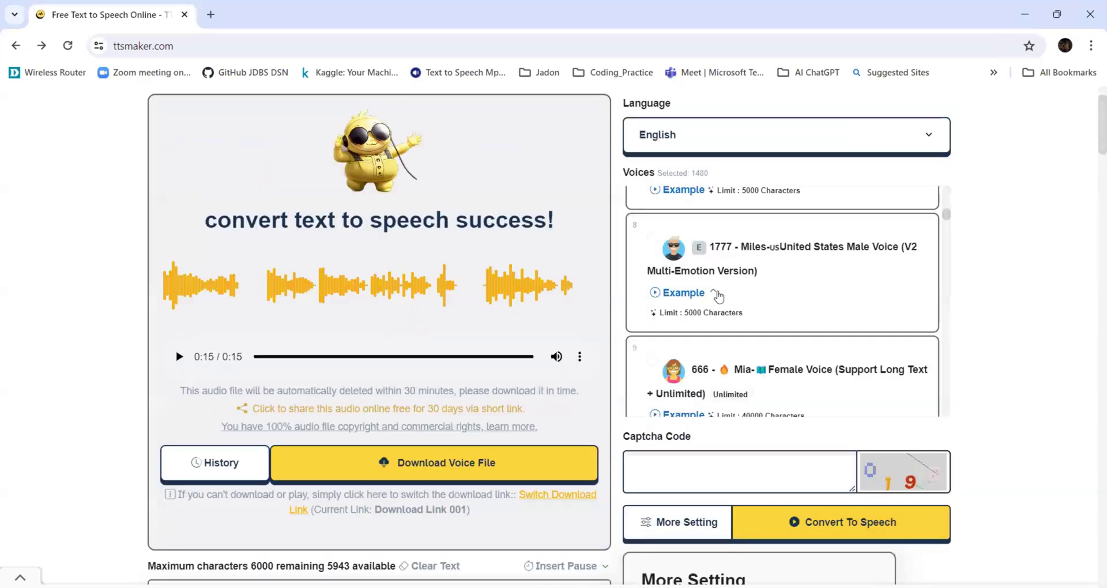
{"action": "scroll", "coordinate": [718, 295], "scroll_direction": "up", "scroll_amount": 3}
{"action": "scroll", "coordinate": [718, 296], "scroll_direction": "up", "scroll_amount": 3}
{"action": "scroll", "coordinate": [717, 303], "scroll_direction": "up", "scroll_amount": 3}
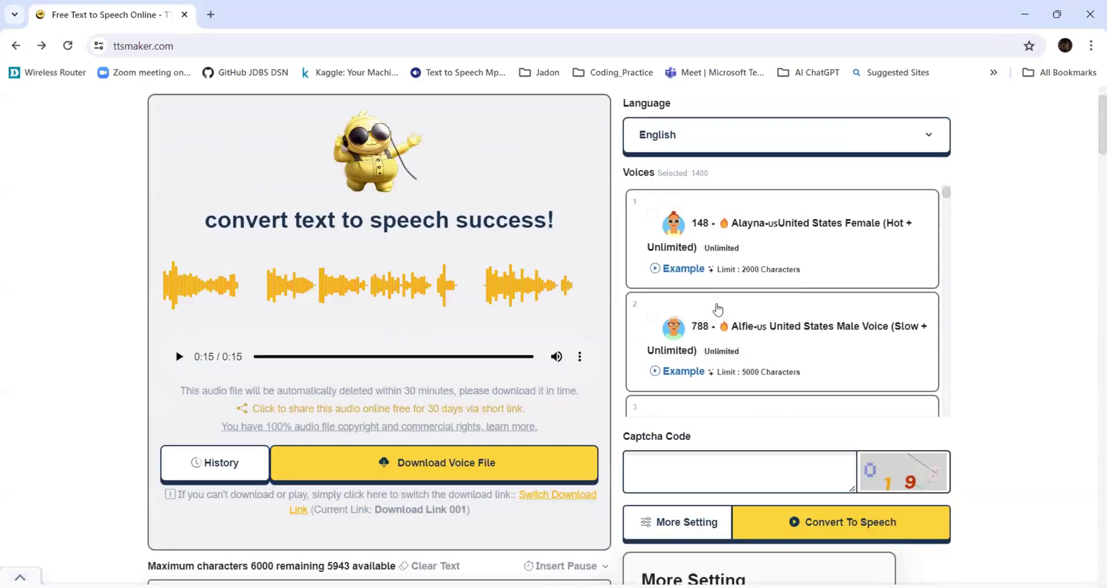
{"action": "scroll", "coordinate": [717, 308], "scroll_direction": "up", "scroll_amount": 1}
Step: Convert the sentence with voice 148 and captcha 0195, then play the 4-second clip
{"action": "left_click", "coordinate": [757, 293]}
{"action": "scroll", "coordinate": [760, 297], "scroll_direction": "down", "scroll_amount": 5}
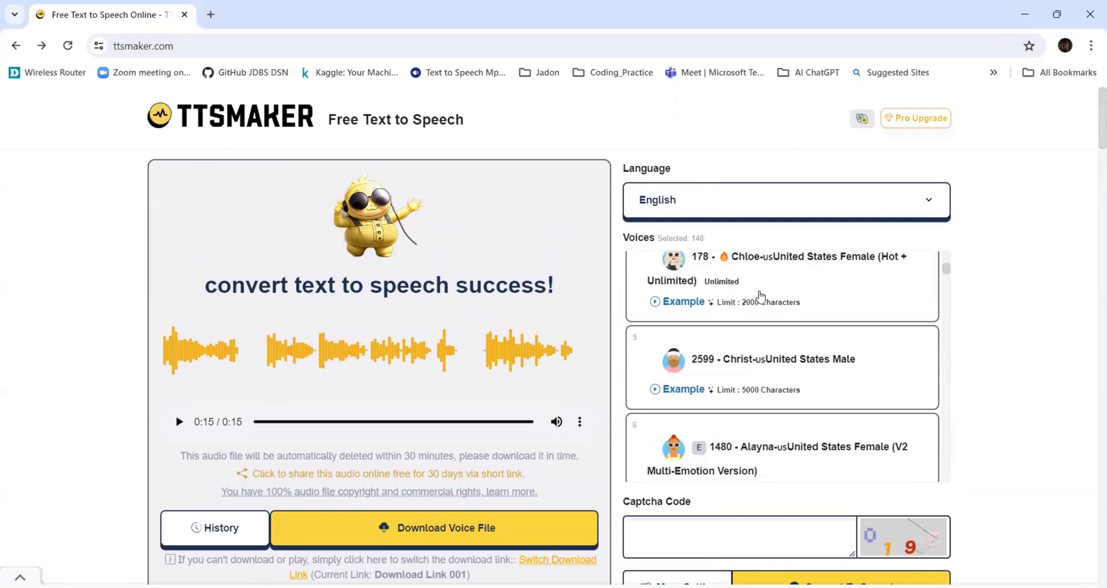
{"action": "scroll", "coordinate": [758, 293], "scroll_direction": "down", "scroll_amount": 4}
{"action": "scroll", "coordinate": [764, 305], "scroll_direction": "down", "scroll_amount": 1}
{"action": "scroll", "coordinate": [770, 323], "scroll_direction": "down", "scroll_amount": 3}
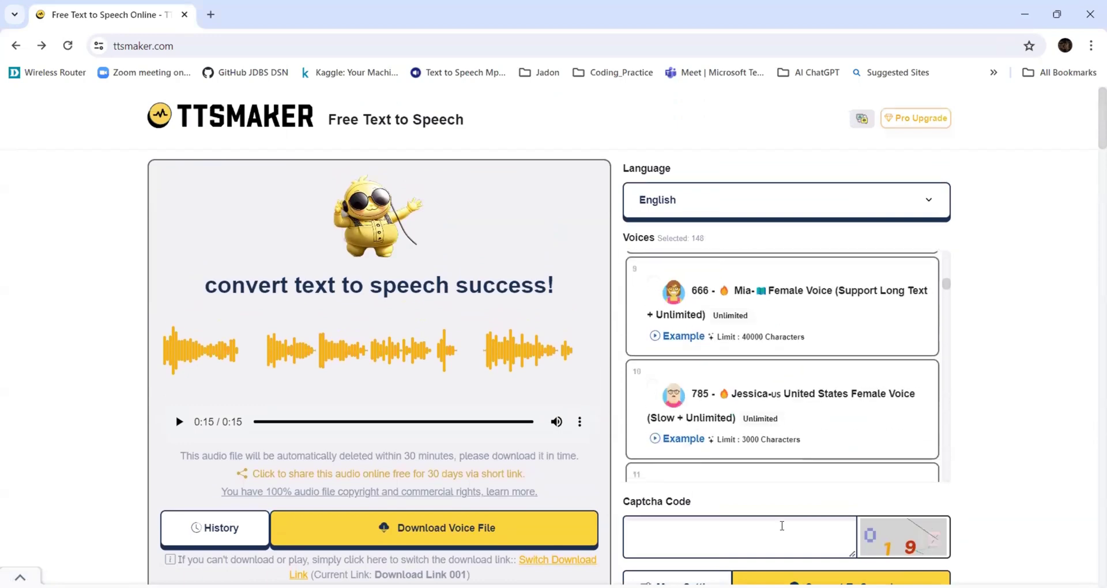
{"action": "left_click", "coordinate": [771, 540]}
{"action": "type", "text": "0"}
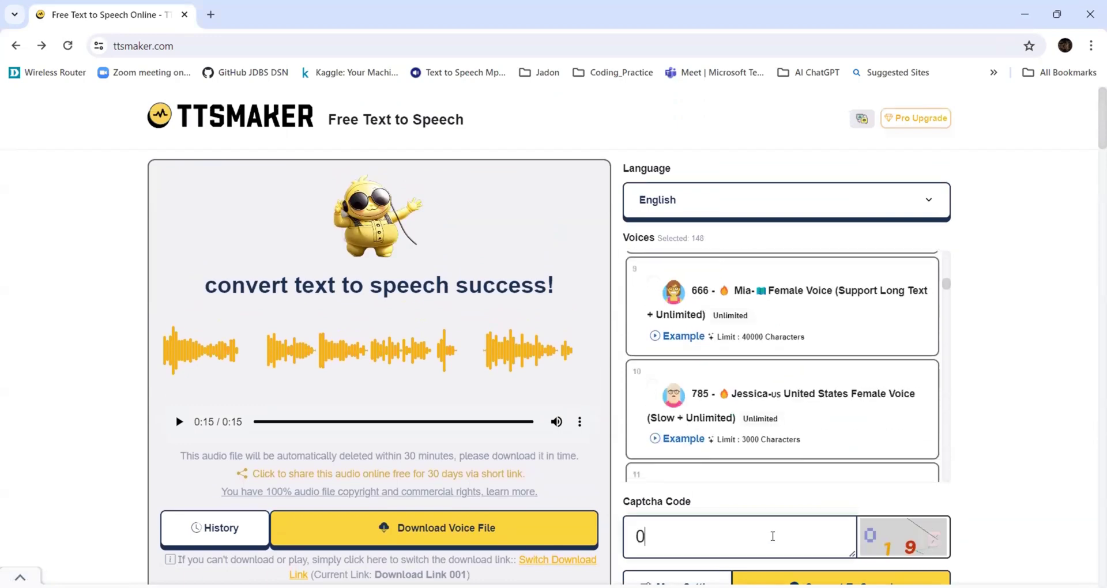
{"action": "type", "text": "195"}
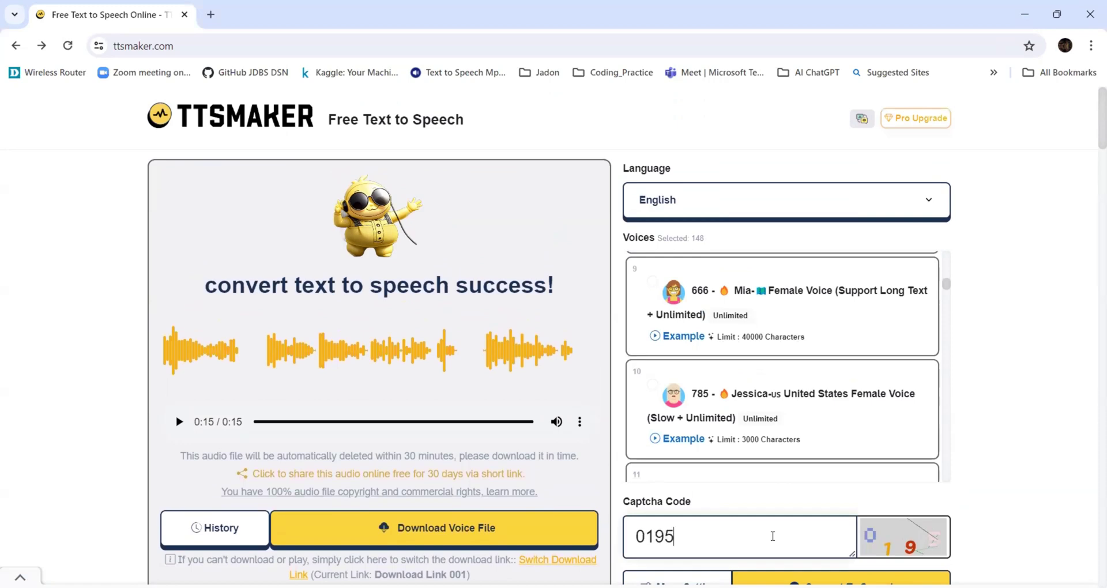
{"action": "scroll", "coordinate": [979, 400], "scroll_direction": "down", "scroll_amount": 4}
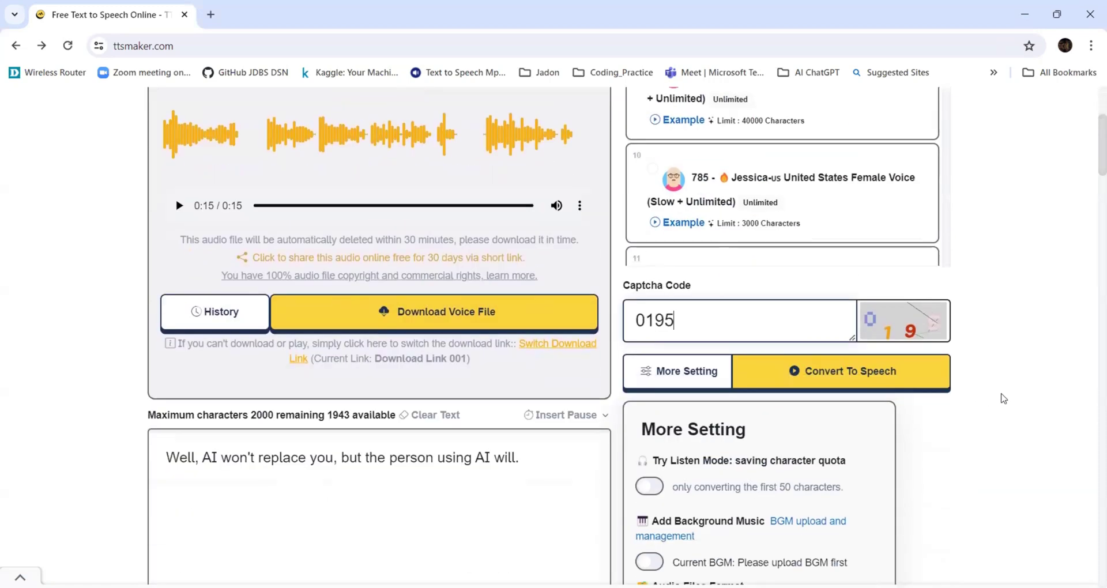
{"action": "left_click", "coordinate": [831, 375]}
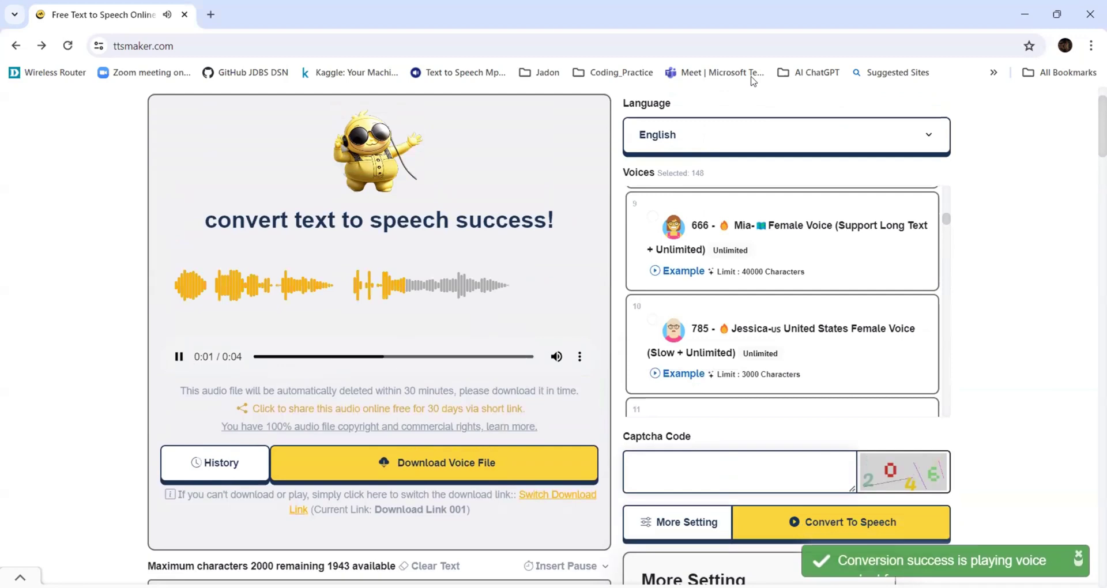
{"action": "left_click", "coordinate": [178, 357]}
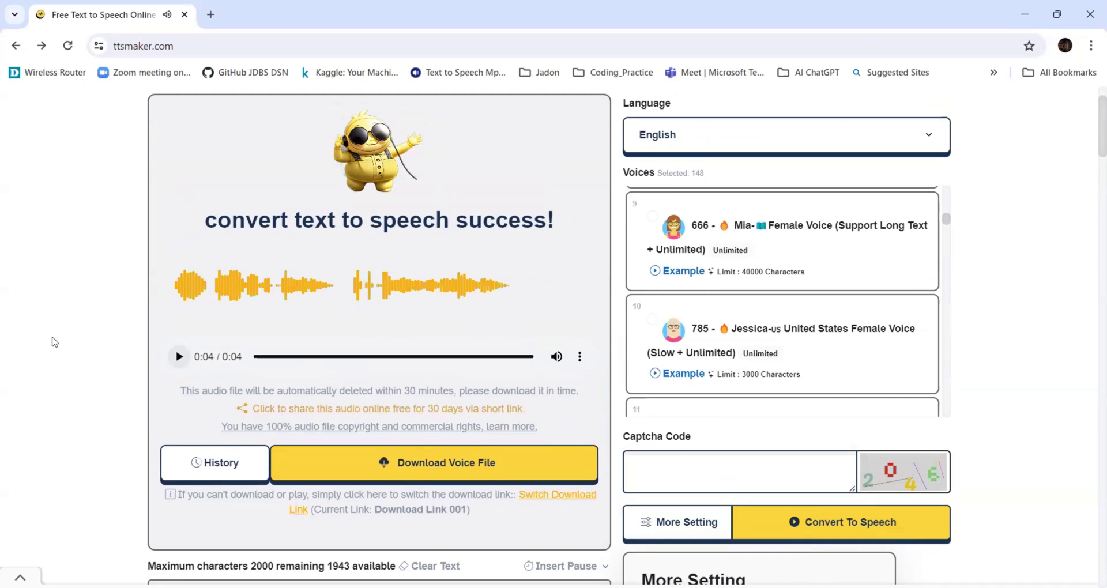
Step: Delete the old sentence and paste the 3-hour AI tools workshop paragraph
{"action": "scroll", "coordinate": [54, 342], "scroll_direction": "down", "scroll_amount": 7}
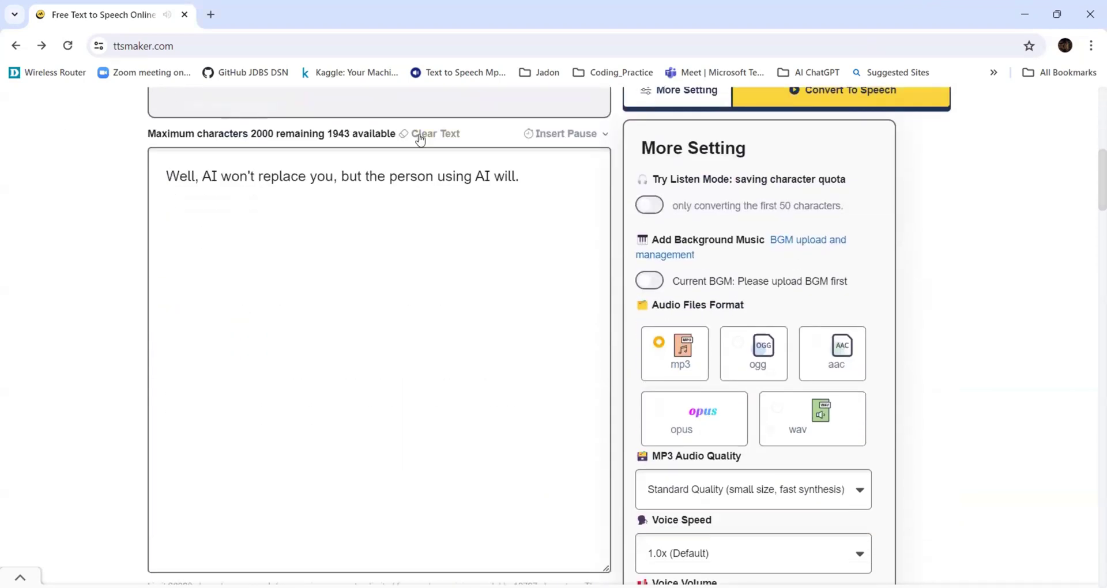
{"action": "left_click", "coordinate": [447, 249]}
{"action": "key", "text": "BackSpace"}
{"action": "key", "text": "BackSpace"}
{"action": "key", "text": "BackSpace"}
{"action": "key", "text": "BackSpace"}
{"action": "key", "text": "BackSpace"}
{"action": "key", "text": "BackSpace"}
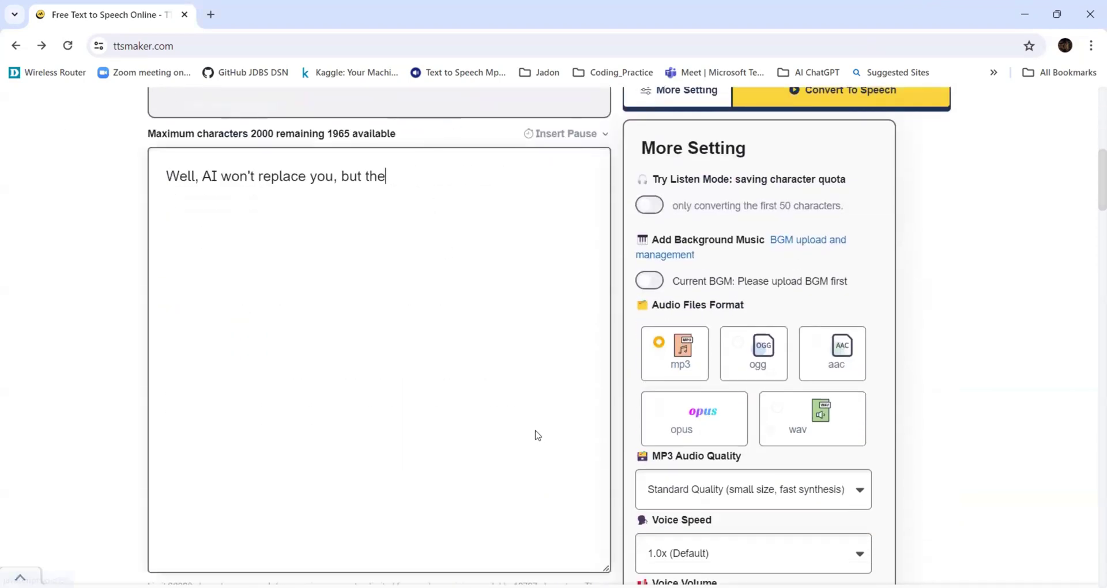
{"action": "key", "text": "ctrl+a"}
{"action": "key", "text": "BackSpace"}
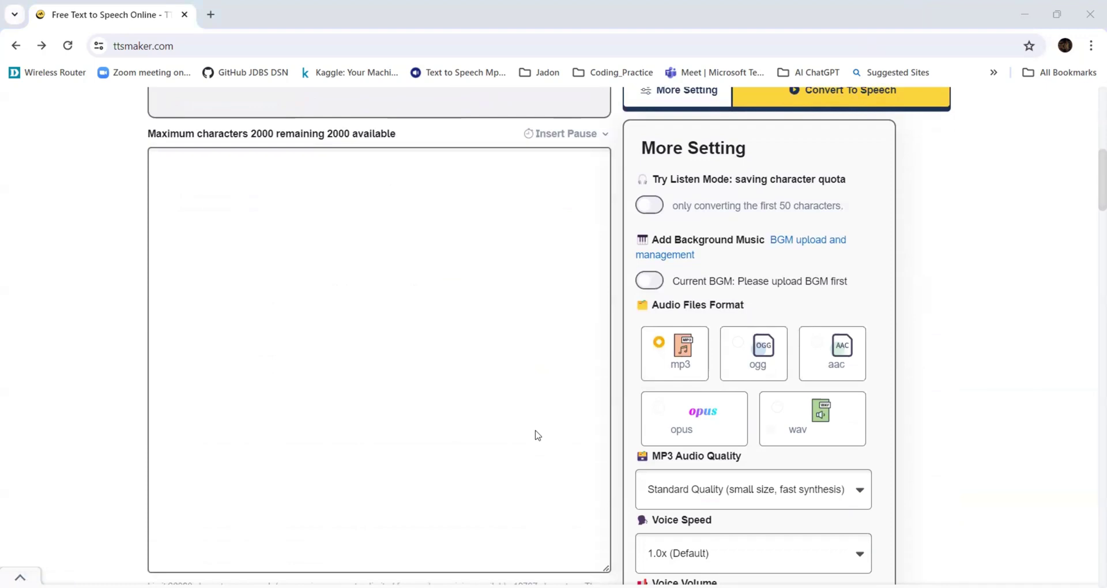
{"action": "type", "text": "If you want to save your job and become irreplaceable in your career, join our 3 hours AI tools workshop in which we will teach you about the best AI tools to upskill, increase your productivity, and enhance your career.All the installation steps  & other AI tools will be explained detail in our Be10x program"}
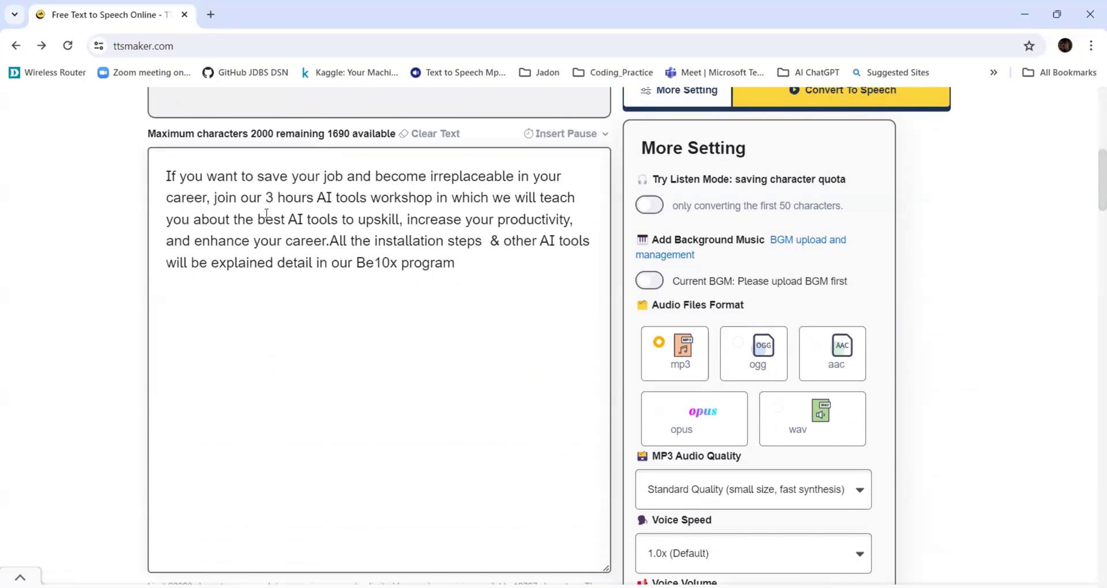
Step: Select voice 2702 Ethan and enter captcha code 2046
{"action": "scroll", "coordinate": [752, 410], "scroll_direction": "up", "scroll_amount": 6}
{"action": "scroll", "coordinate": [752, 410], "scroll_direction": "up", "scroll_amount": 3}
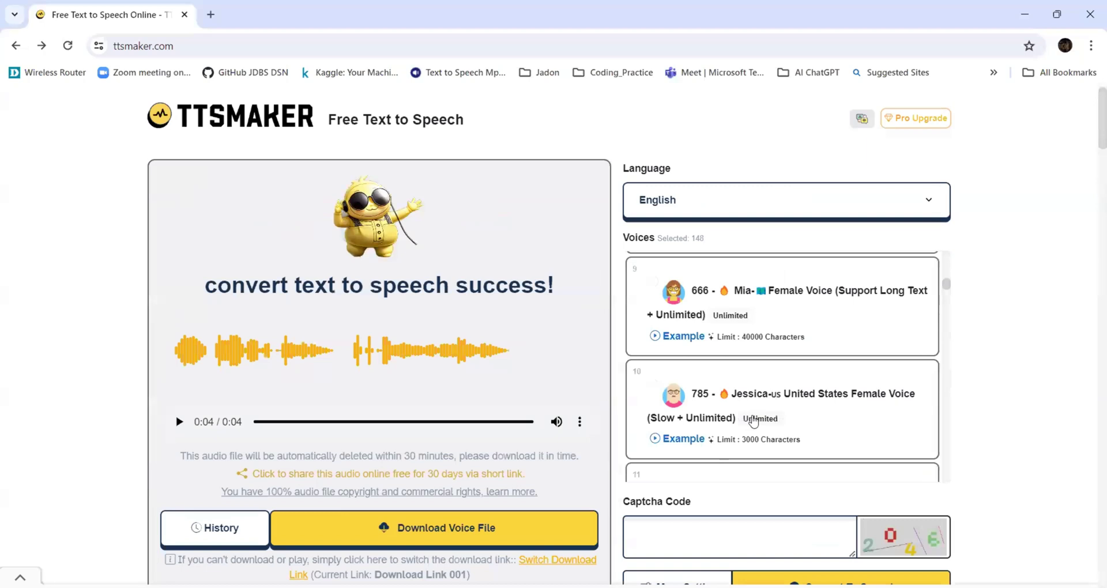
{"action": "scroll", "coordinate": [753, 411], "scroll_direction": "down", "scroll_amount": 6}
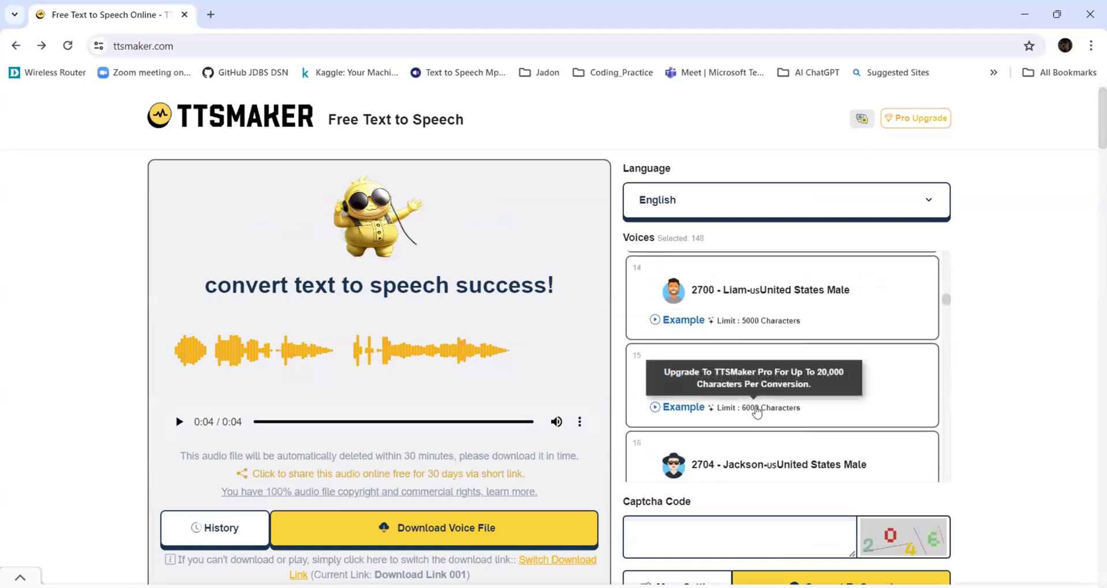
{"action": "left_click", "coordinate": [771, 396]}
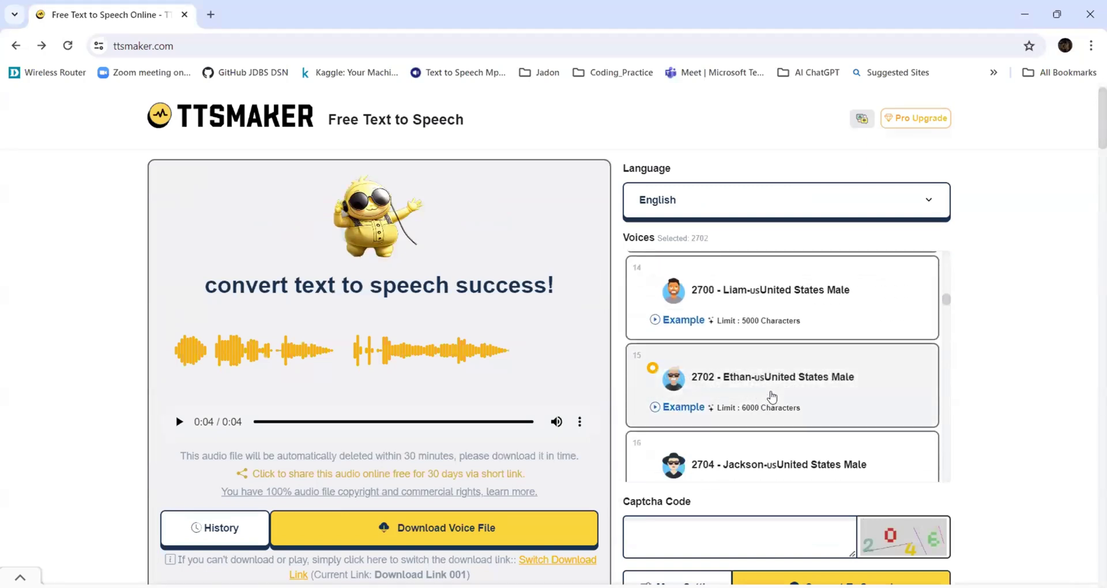
{"action": "scroll", "coordinate": [772, 397], "scroll_direction": "down", "scroll_amount": 4}
{"action": "scroll", "coordinate": [769, 396], "scroll_direction": "down", "scroll_amount": 5}
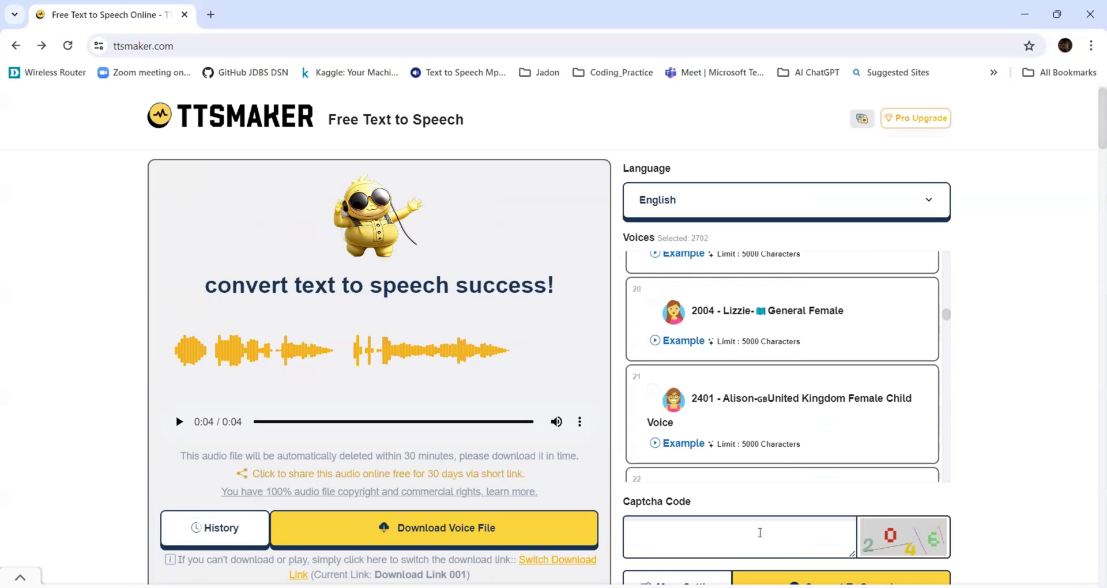
{"action": "left_click", "coordinate": [759, 531]}
{"action": "type", "text": "20"}
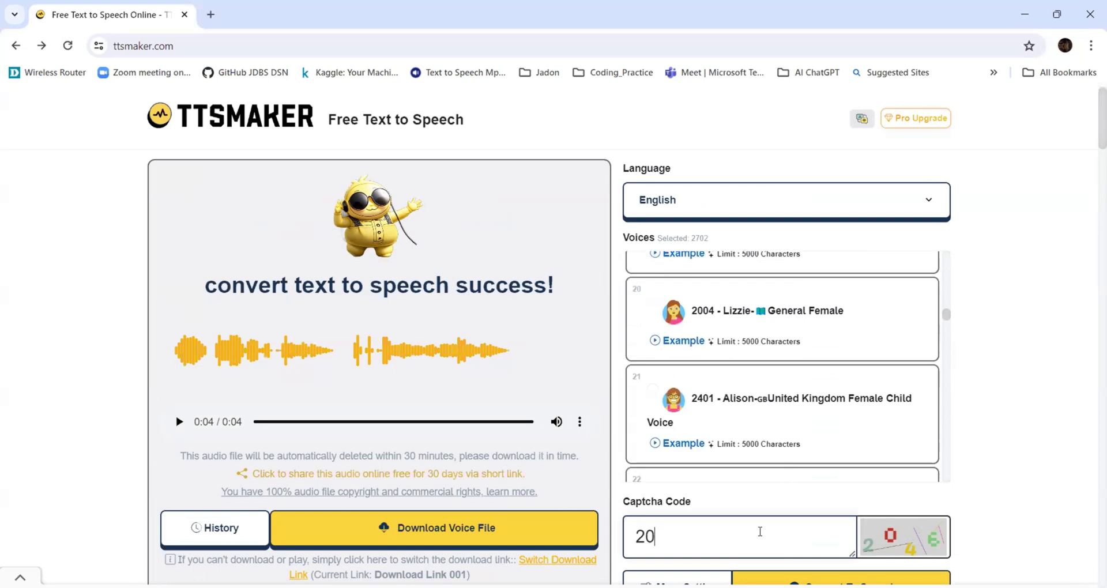
{"action": "type", "text": "46"}
Step: Convert the workshop paragraph and play the resulting 18-second clip
{"action": "scroll", "coordinate": [1048, 346], "scroll_direction": "down", "scroll_amount": 1}
{"action": "scroll", "coordinate": [1047, 346], "scroll_direction": "down", "scroll_amount": 3}
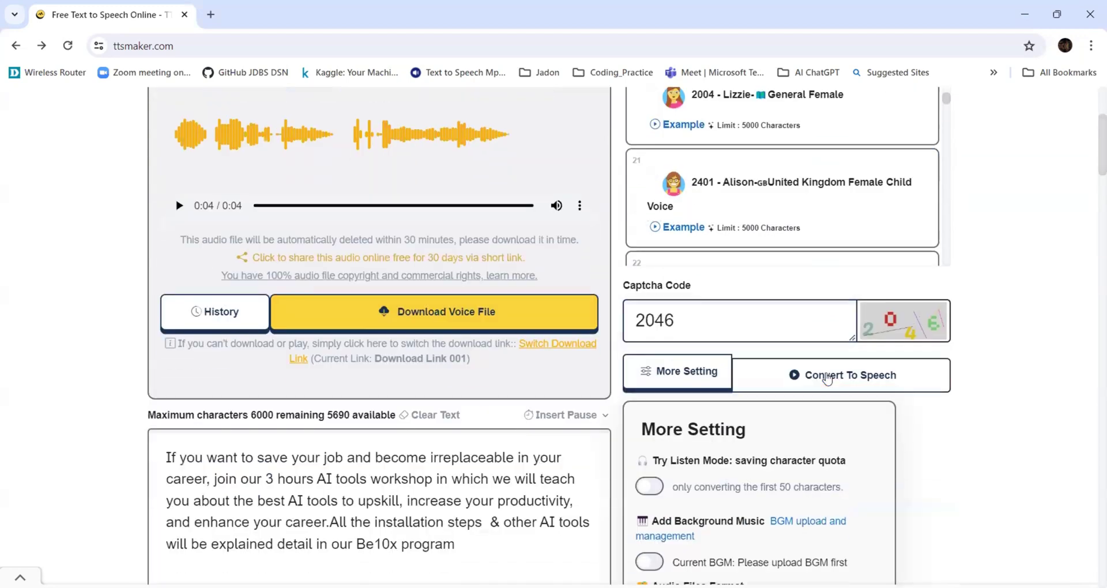
{"action": "left_click", "coordinate": [827, 378]}
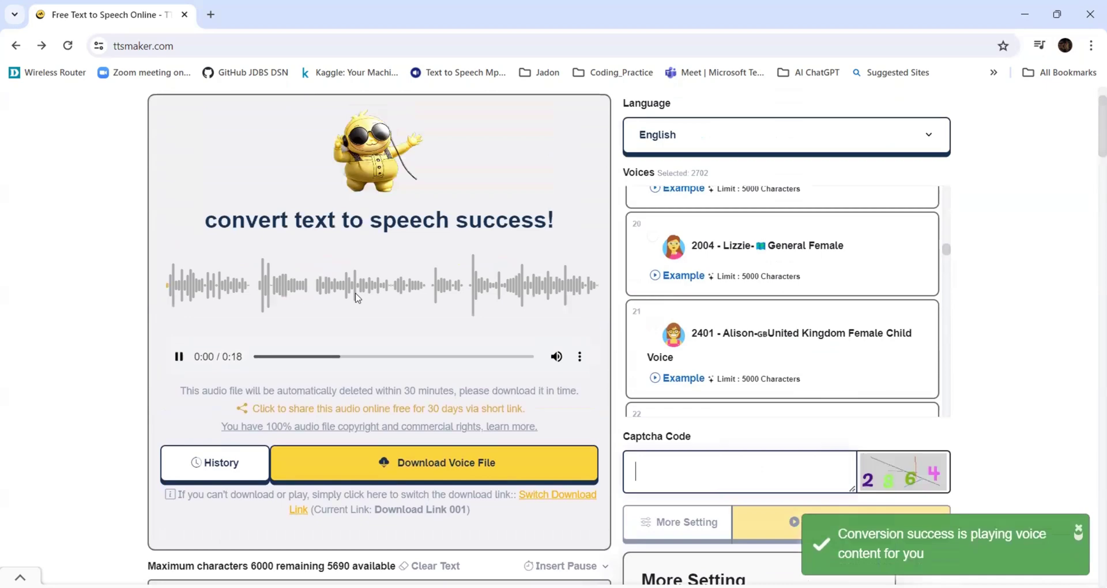
{"action": "left_click", "coordinate": [180, 359]}
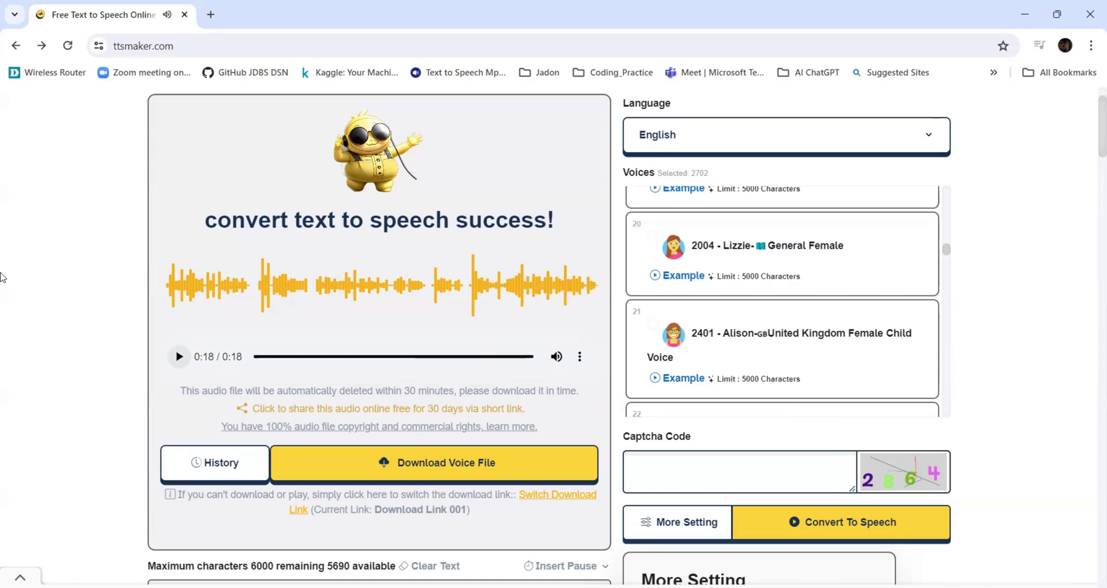
{"action": "scroll", "coordinate": [2, 277], "scroll_direction": "down", "scroll_amount": 3}
{"action": "scroll", "coordinate": [1, 277], "scroll_direction": "down", "scroll_amount": 4}
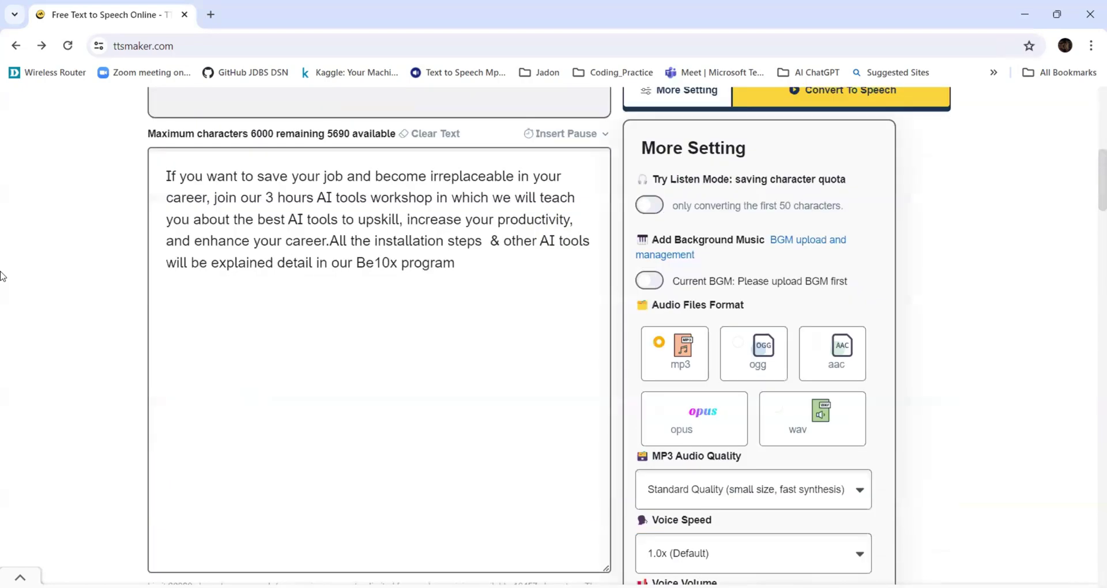
{"action": "scroll", "coordinate": [3, 274], "scroll_direction": "down", "scroll_amount": 3}
{"action": "scroll", "coordinate": [115, 272], "scroll_direction": "up", "scroll_amount": 2}
{"action": "scroll", "coordinate": [698, 308], "scroll_direction": "up", "scroll_amount": 5}
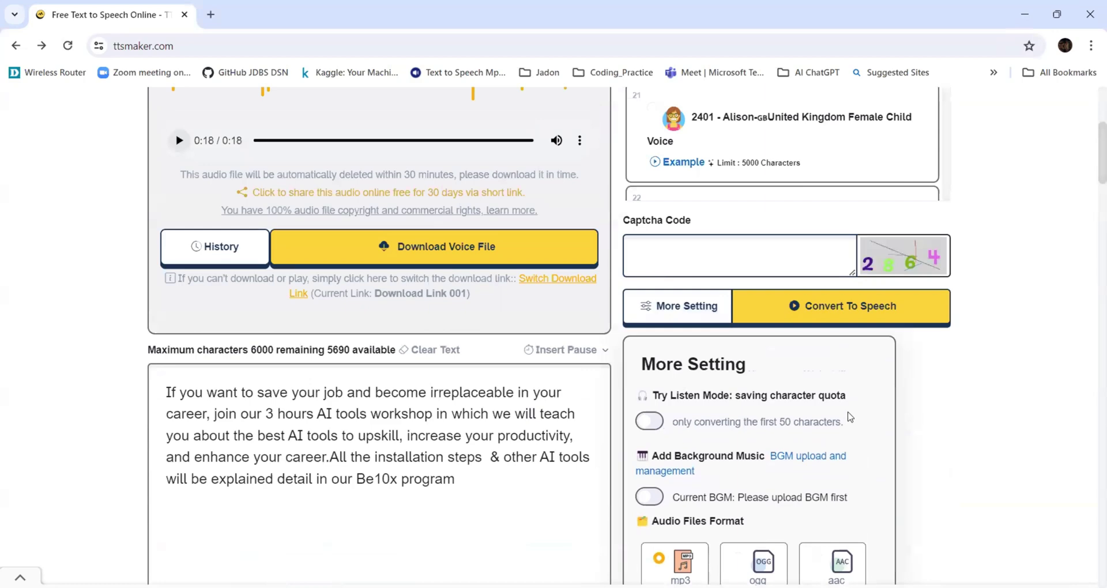
{"action": "scroll", "coordinate": [849, 415], "scroll_direction": "down", "scroll_amount": 7}
{"action": "scroll", "coordinate": [719, 405], "scroll_direction": "down", "scroll_amount": 7}
{"action": "scroll", "coordinate": [719, 405], "scroll_direction": "down", "scroll_amount": 6}
{"action": "scroll", "coordinate": [603, 371], "scroll_direction": "down", "scroll_amount": 4}
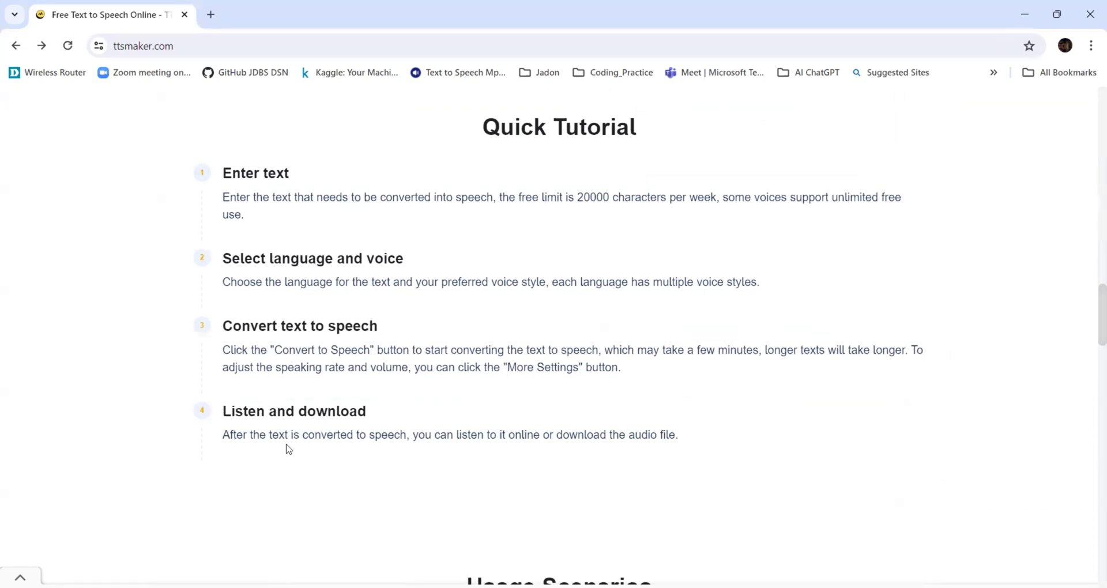
{"action": "scroll", "coordinate": [299, 441], "scroll_direction": "down", "scroll_amount": 3}
{"action": "scroll", "coordinate": [306, 439], "scroll_direction": "down", "scroll_amount": 3}
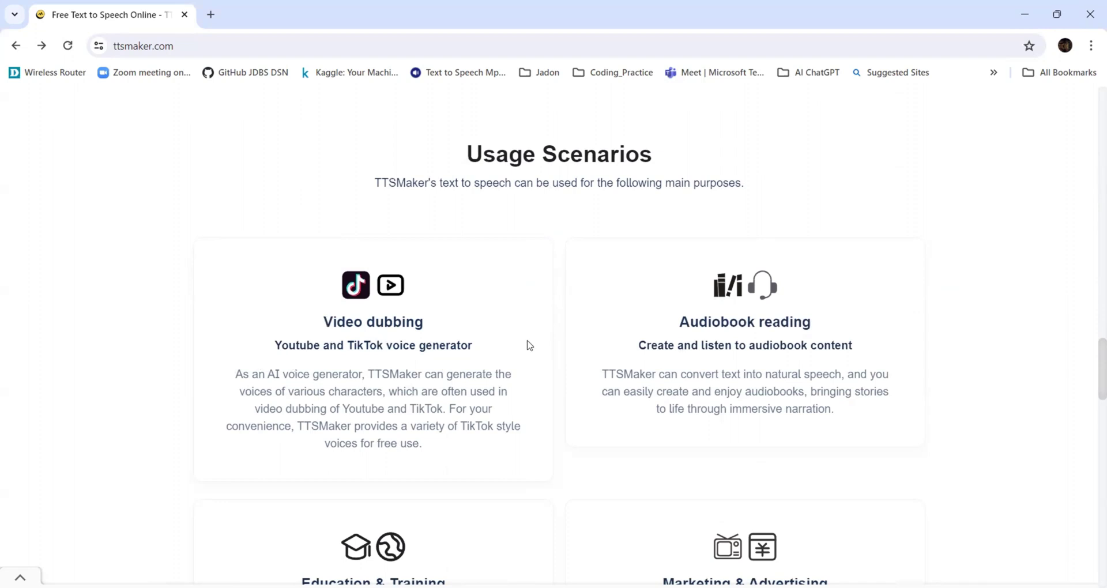
{"action": "scroll", "coordinate": [859, 358], "scroll_direction": "down", "scroll_amount": 2}
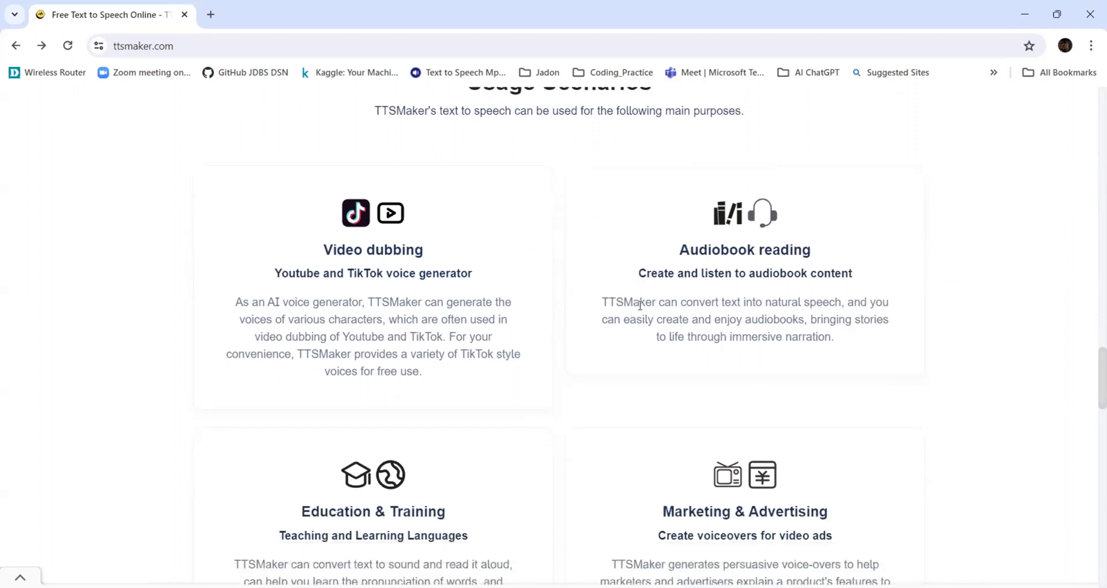
{"action": "scroll", "coordinate": [843, 277], "scroll_direction": "down", "scroll_amount": 4}
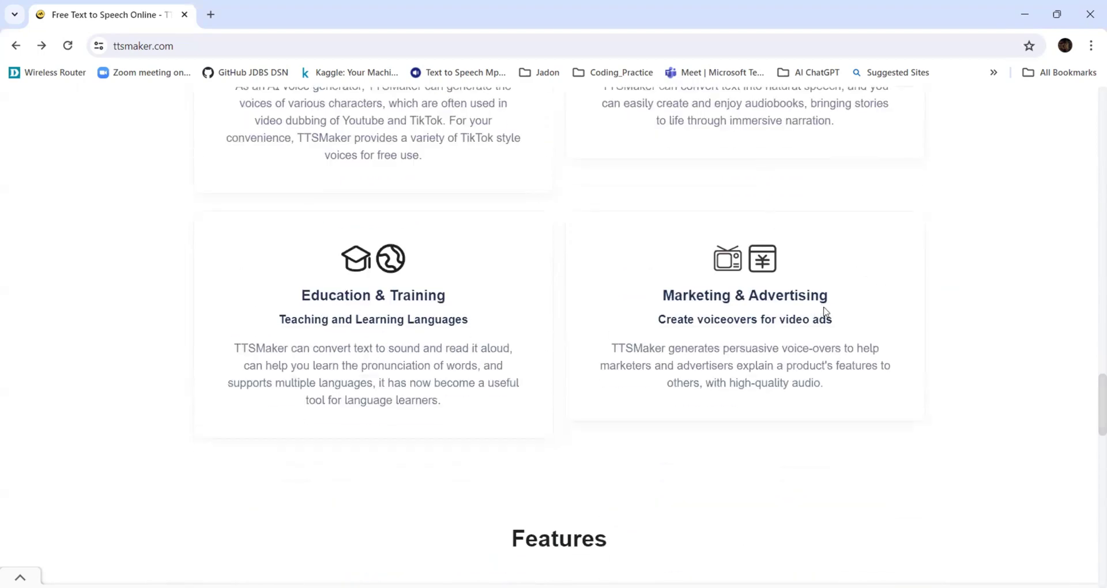
{"action": "scroll", "coordinate": [824, 311], "scroll_direction": "down", "scroll_amount": 5}
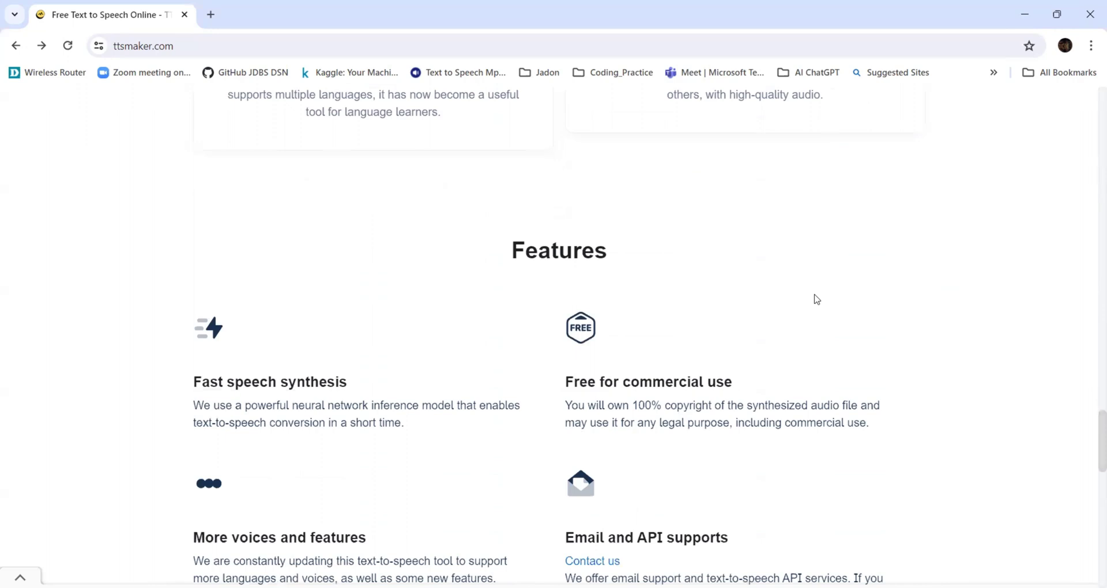
{"action": "scroll", "coordinate": [256, 346], "scroll_direction": "down", "scroll_amount": 2}
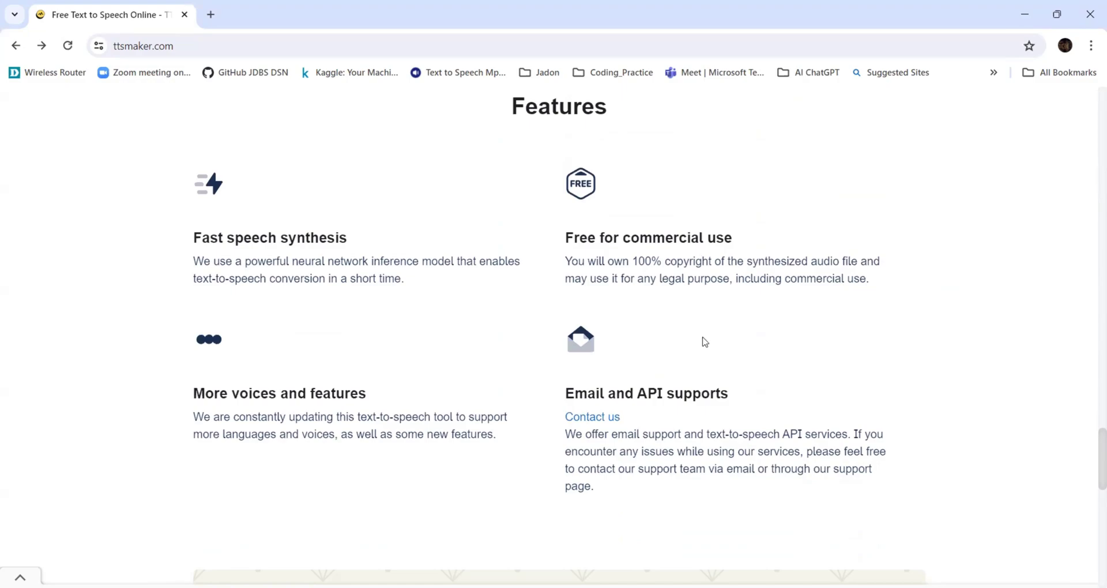
{"action": "scroll", "coordinate": [703, 340], "scroll_direction": "down", "scroll_amount": 3}
{"action": "scroll", "coordinate": [706, 341], "scroll_direction": "up", "scroll_amount": 7}
{"action": "scroll", "coordinate": [708, 341], "scroll_direction": "up", "scroll_amount": 5}
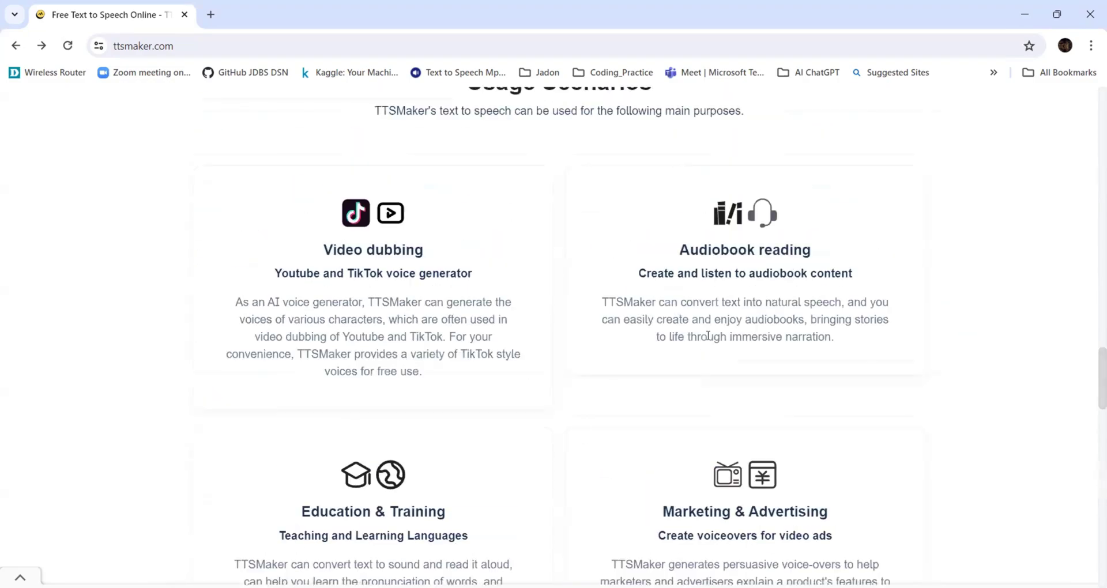
{"action": "scroll", "coordinate": [712, 337], "scroll_direction": "up", "scroll_amount": 5}
{"action": "scroll", "coordinate": [715, 331], "scroll_direction": "up", "scroll_amount": 5}
{"action": "scroll", "coordinate": [718, 330], "scroll_direction": "up", "scroll_amount": 4}
{"action": "scroll", "coordinate": [721, 331], "scroll_direction": "down", "scroll_amount": 3}
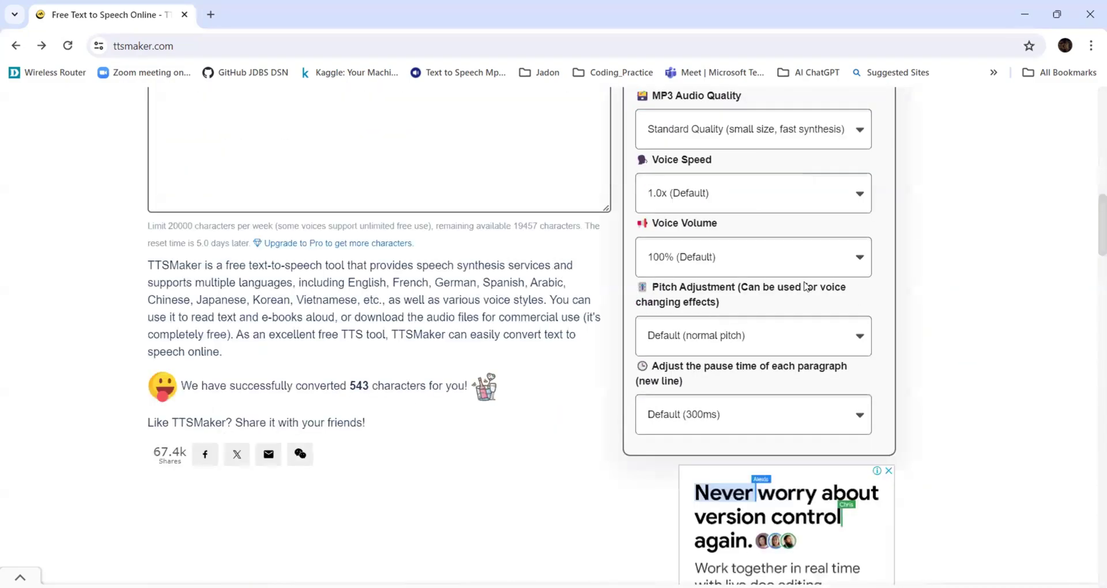
{"action": "left_click", "coordinate": [864, 262]}
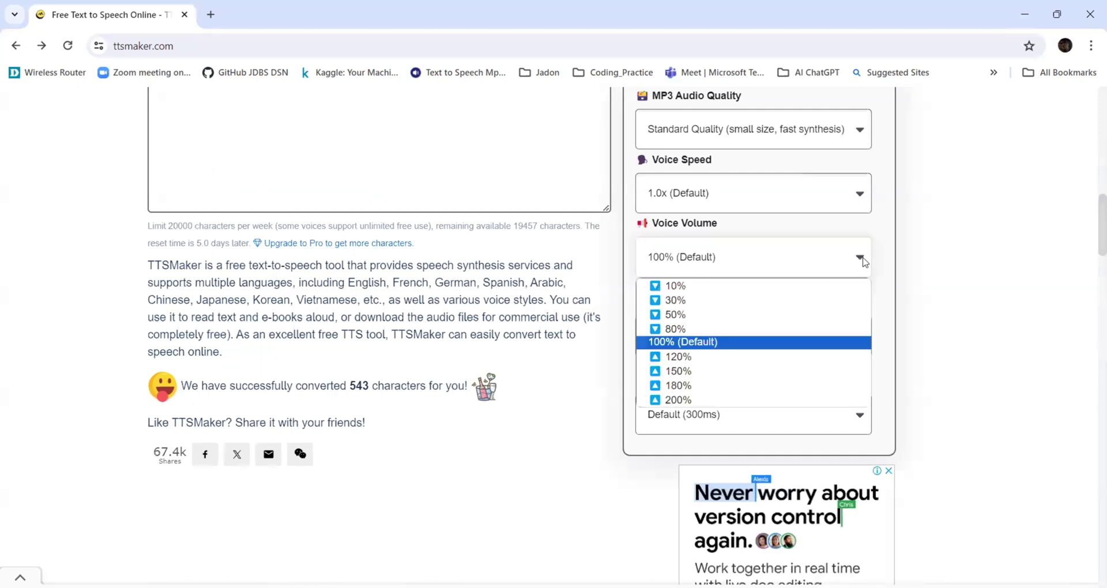
{"action": "left_click", "coordinate": [861, 339]}
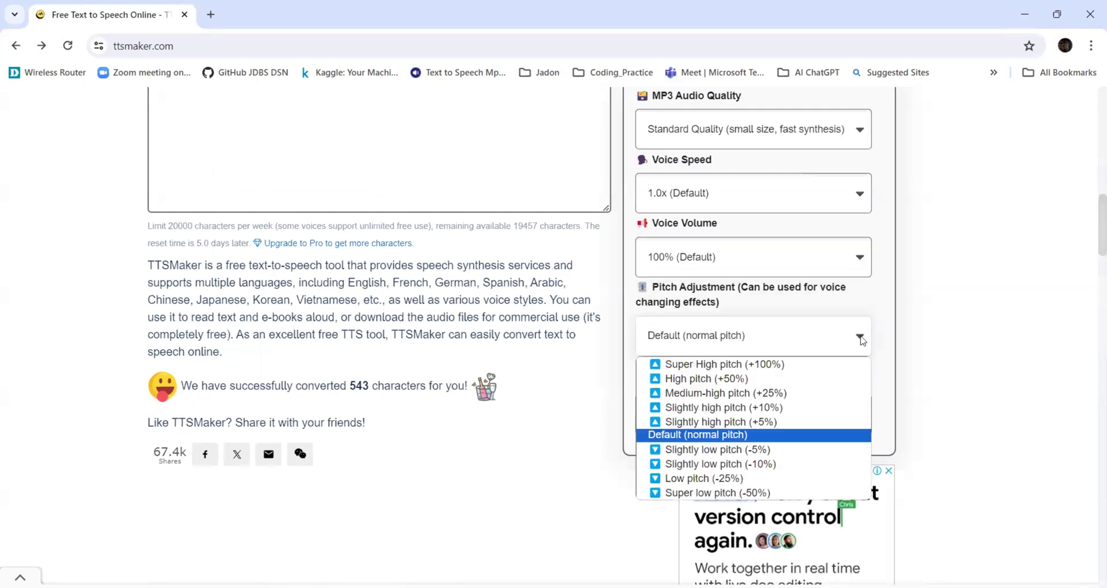
{"action": "left_click", "coordinate": [824, 442]}
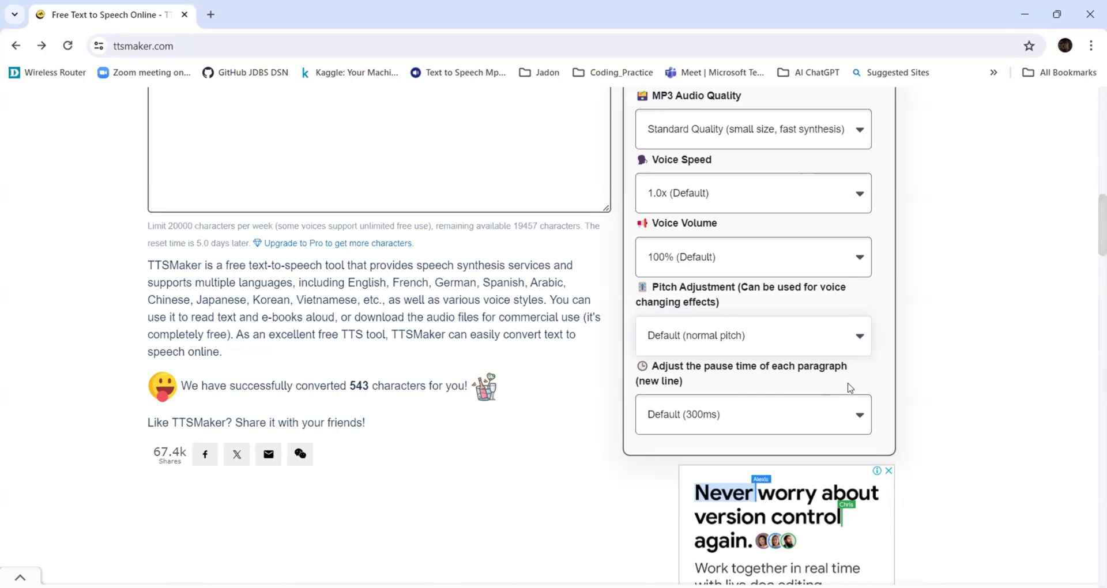
{"action": "scroll", "coordinate": [564, 321], "scroll_direction": "up", "scroll_amount": 5}
{"action": "scroll", "coordinate": [561, 321], "scroll_direction": "up", "scroll_amount": 5}
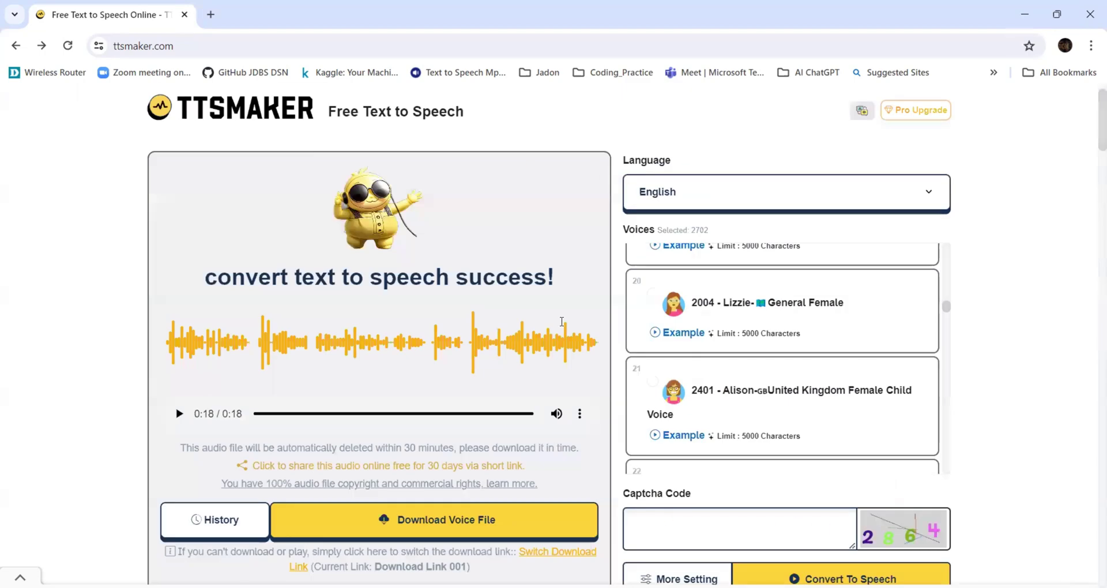
{"action": "scroll", "coordinate": [561, 321], "scroll_direction": "up", "scroll_amount": 1}
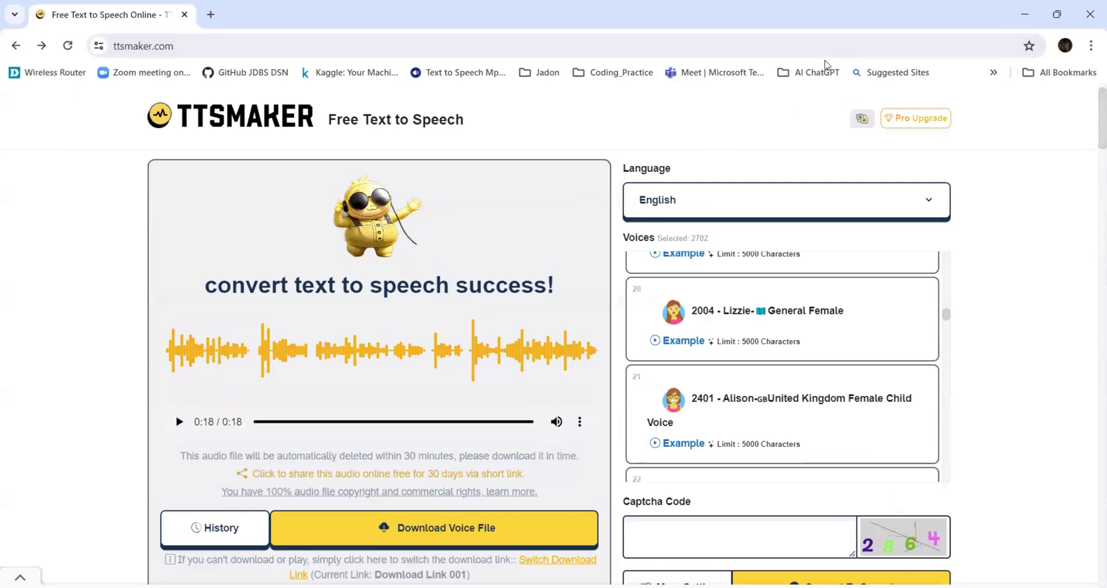